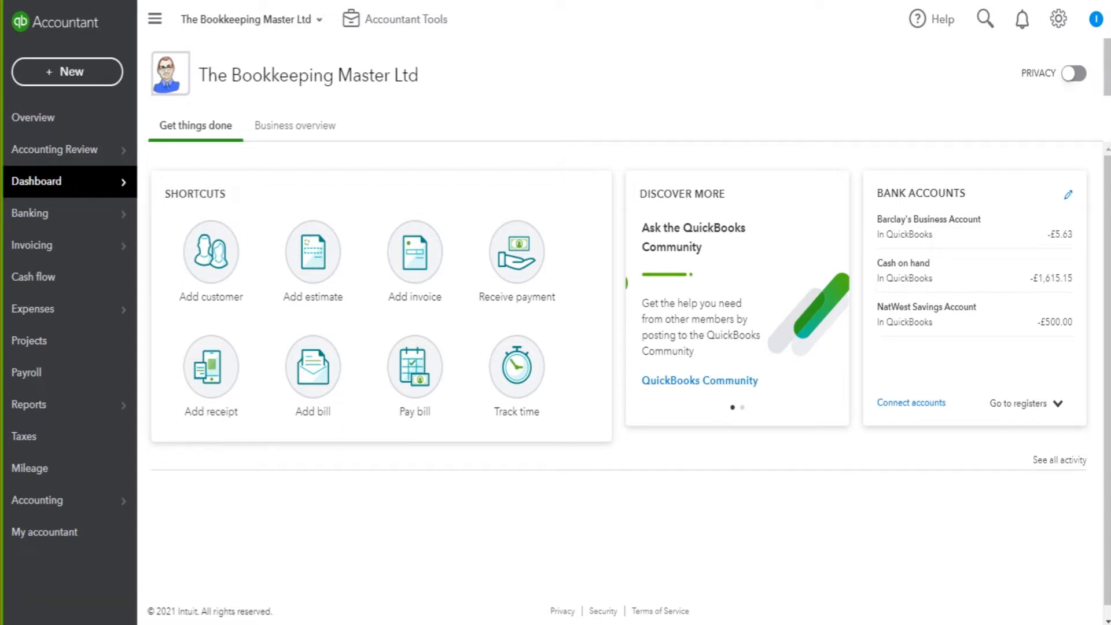
Open invoice 1013 of Example Customer 1 and display its print preview
left_click(50, 246)
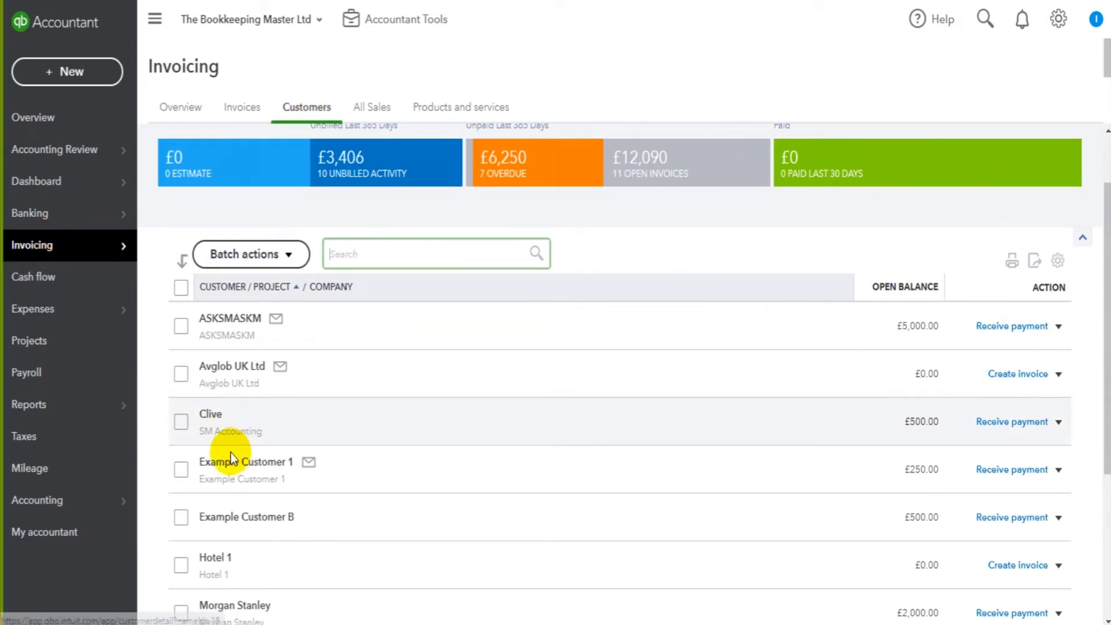
left_click(248, 463)
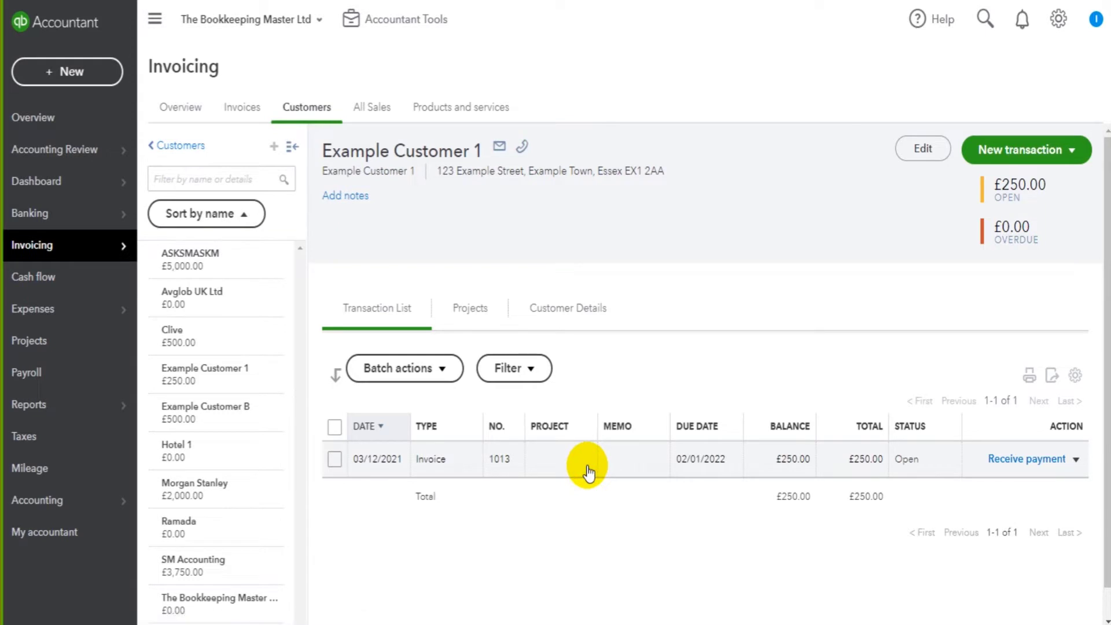
left_click(587, 466)
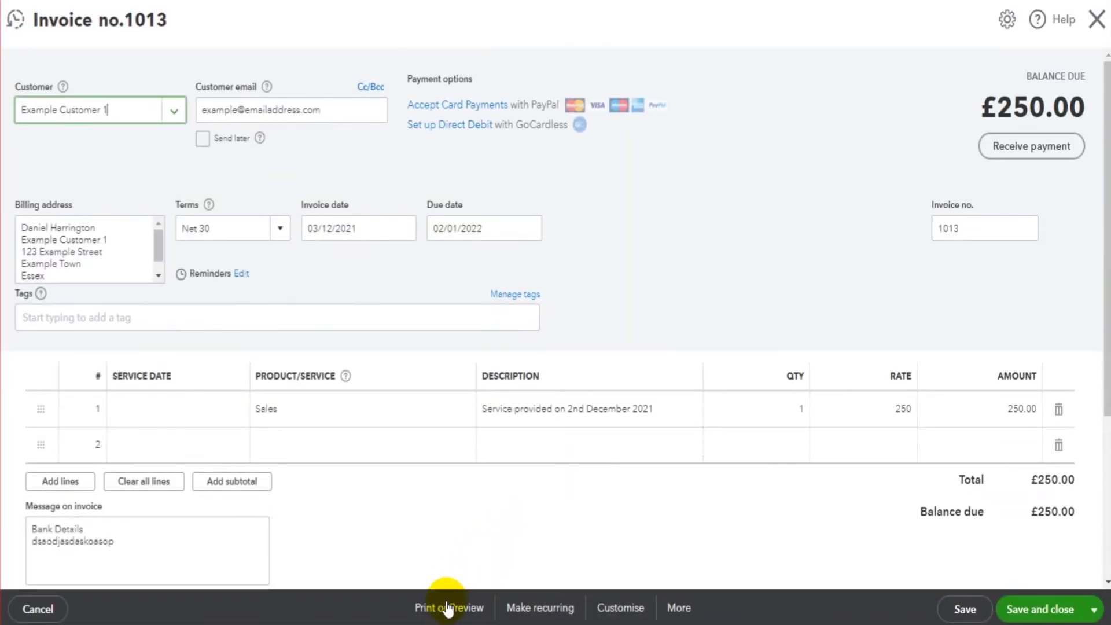
left_click(446, 612)
left_click(449, 528)
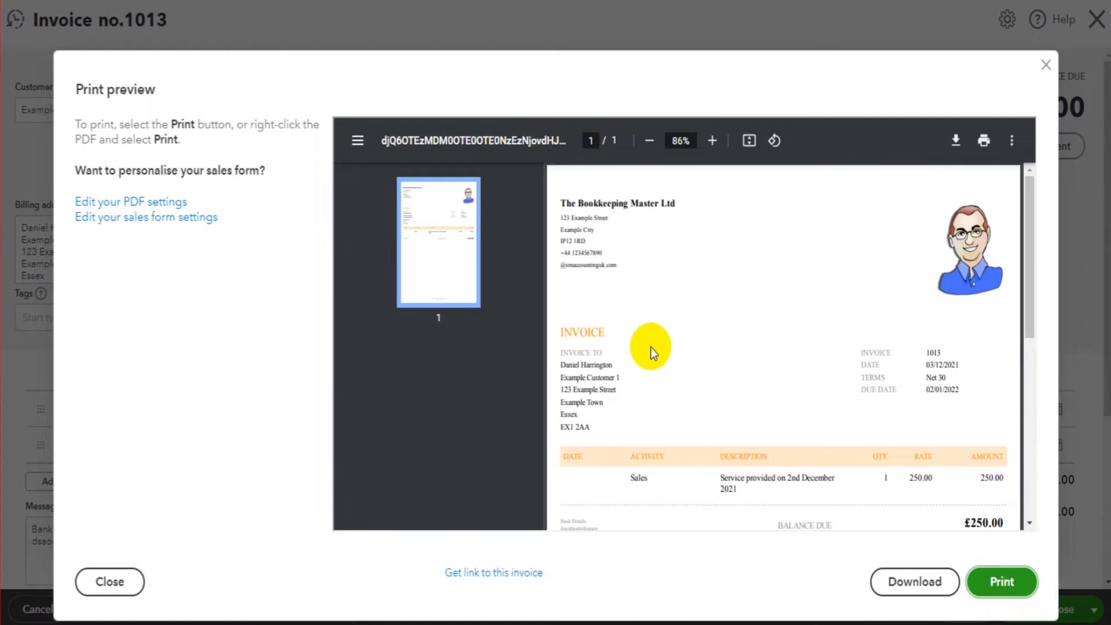
Examine the invoice's current layout in the print preview from header to footer, and close the preview and the invoice
scroll(651, 347, "down", 6)
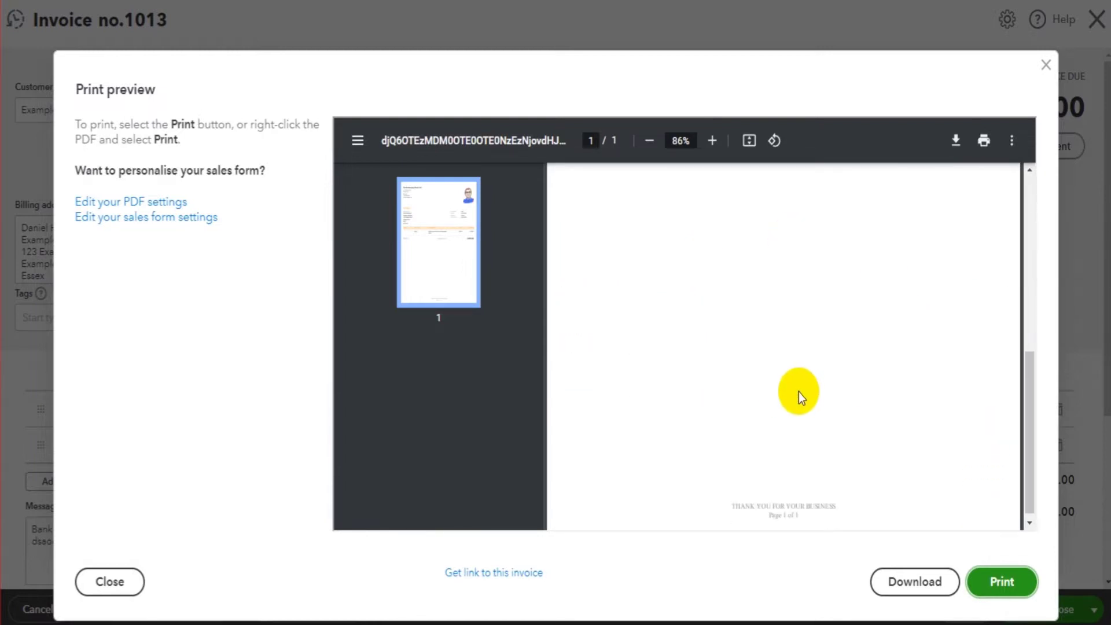
scroll(799, 391, "up", 8)
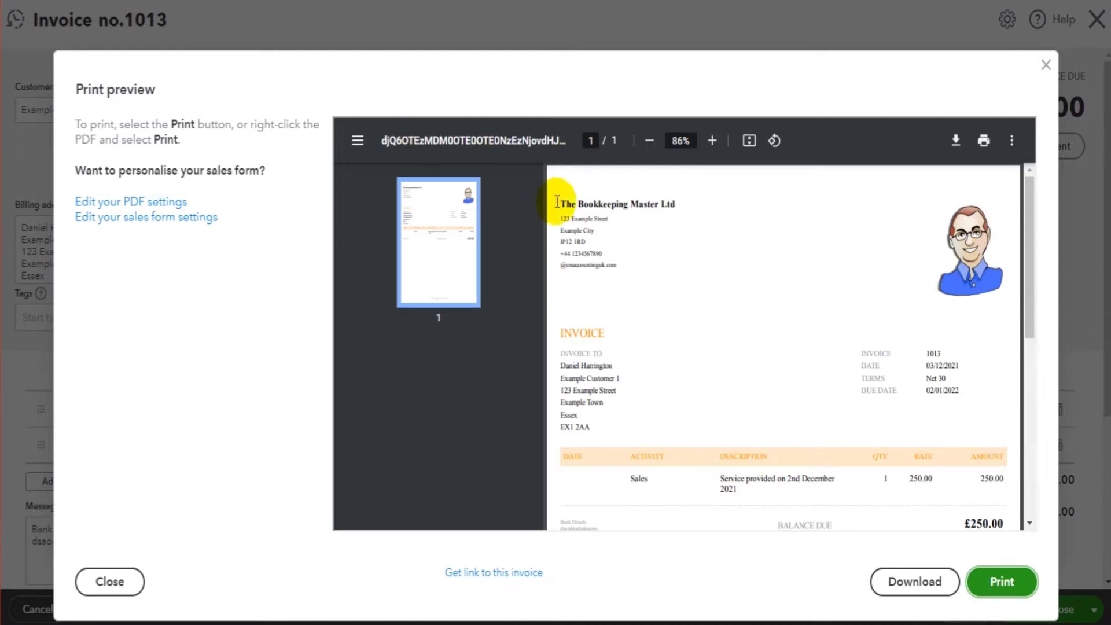
scroll(700, 349, "down", 8)
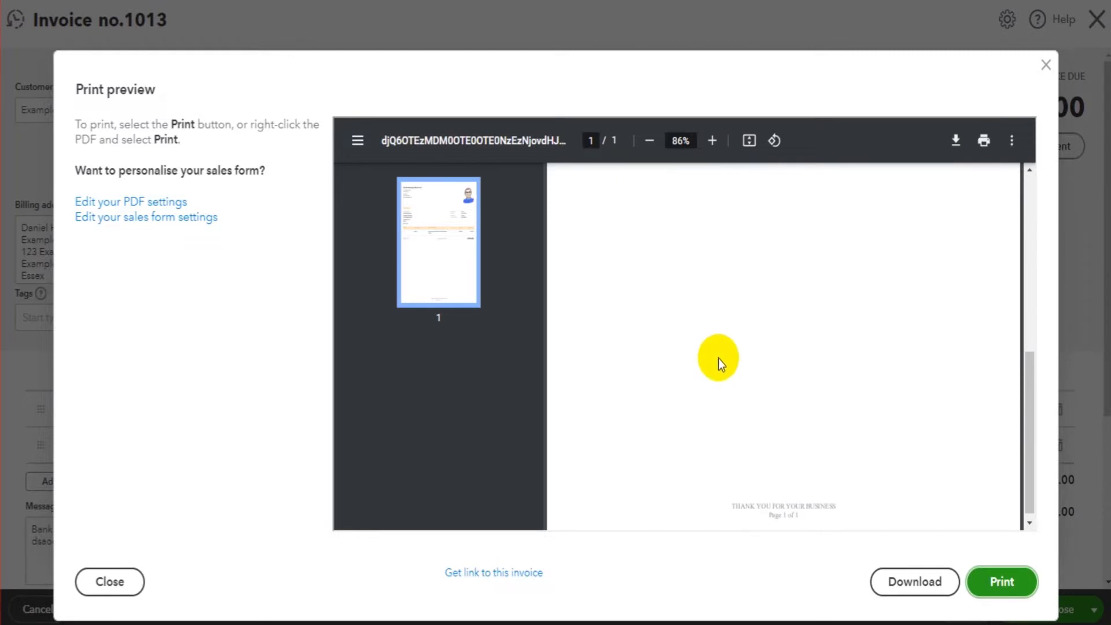
scroll(718, 359, "up", 5)
scroll(668, 412, "down", 4)
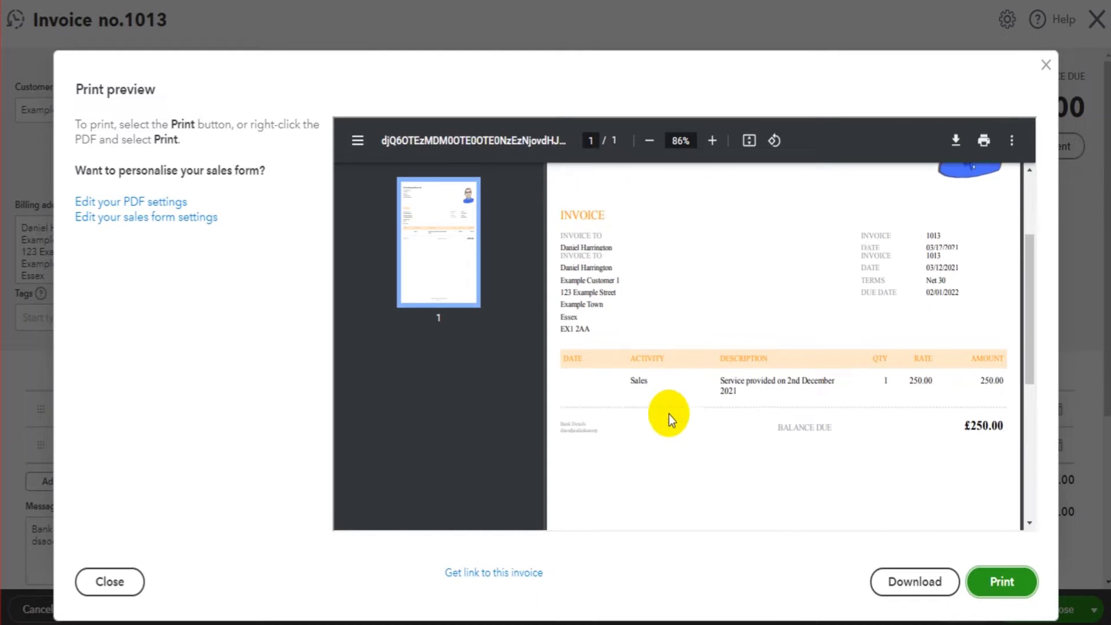
scroll(633, 431, "up", 5)
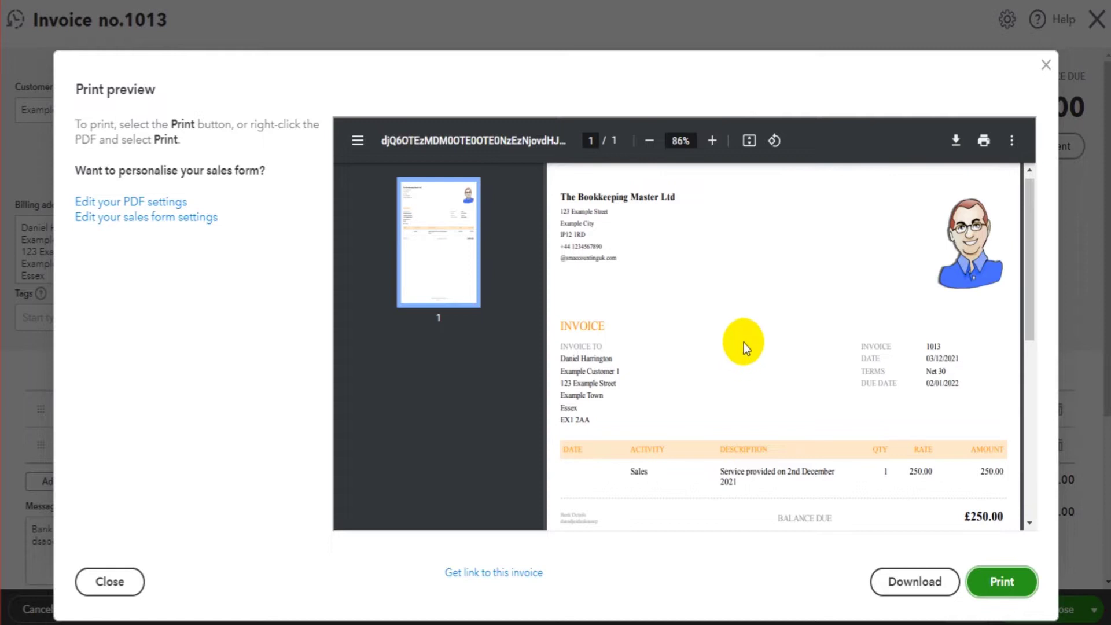
left_click(1043, 63)
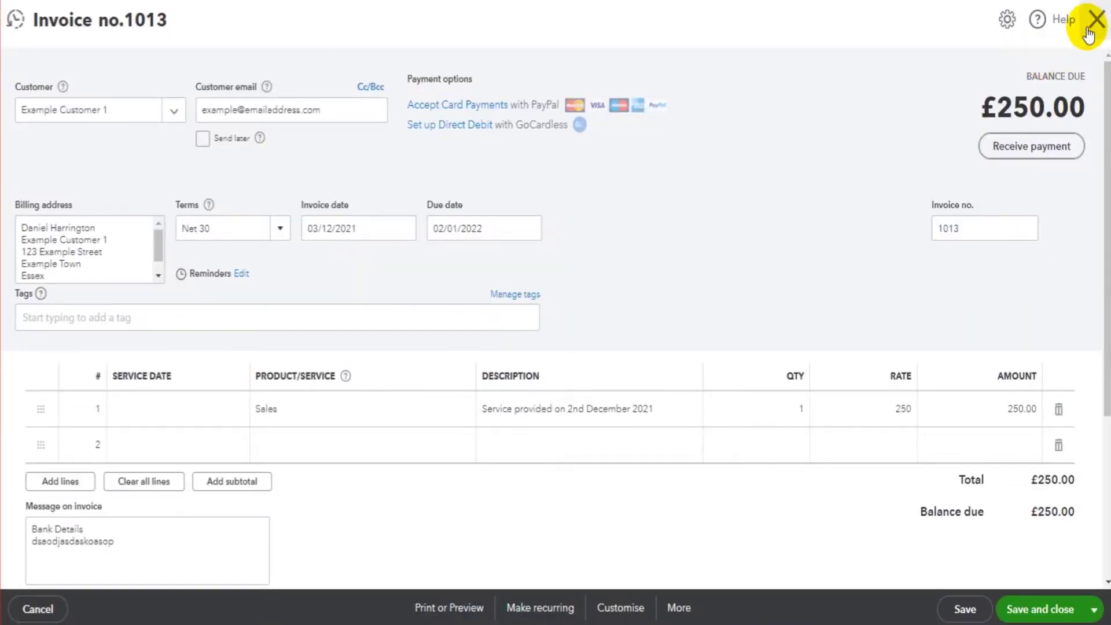
left_click(1091, 26)
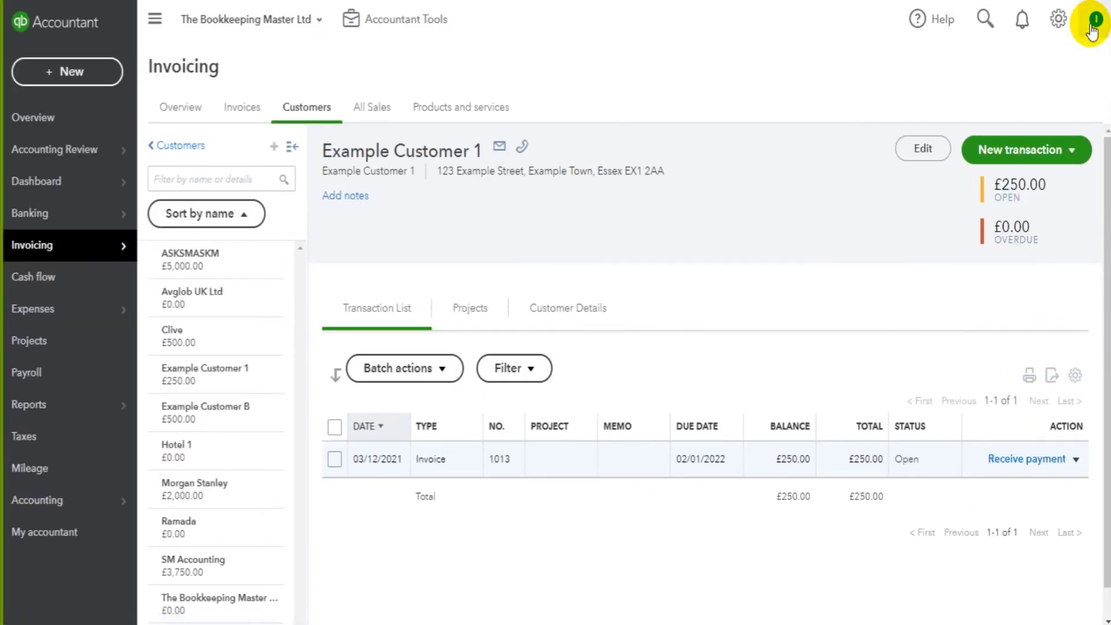
Open the look-and-feel customisation for sales forms from the company's sales settings
left_click(1055, 28)
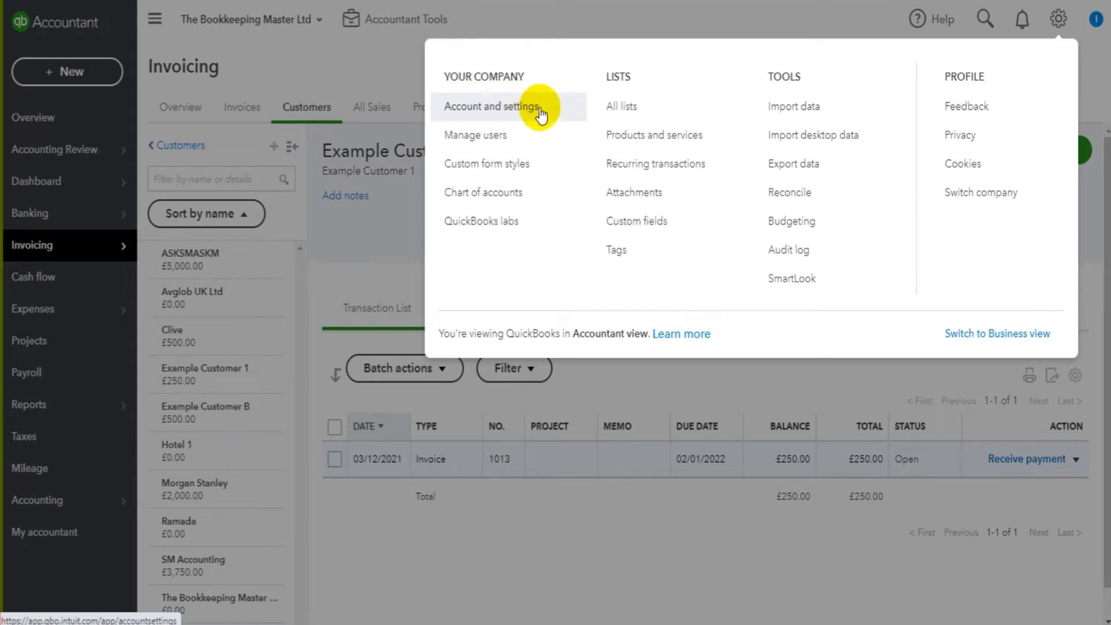
left_click(501, 113)
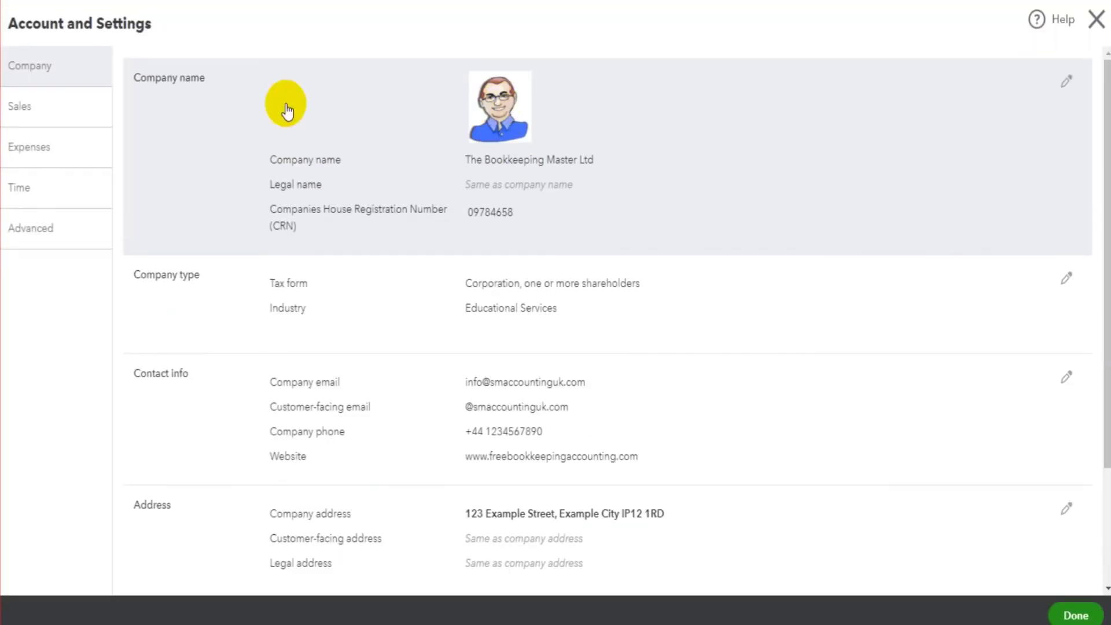
left_click(30, 118)
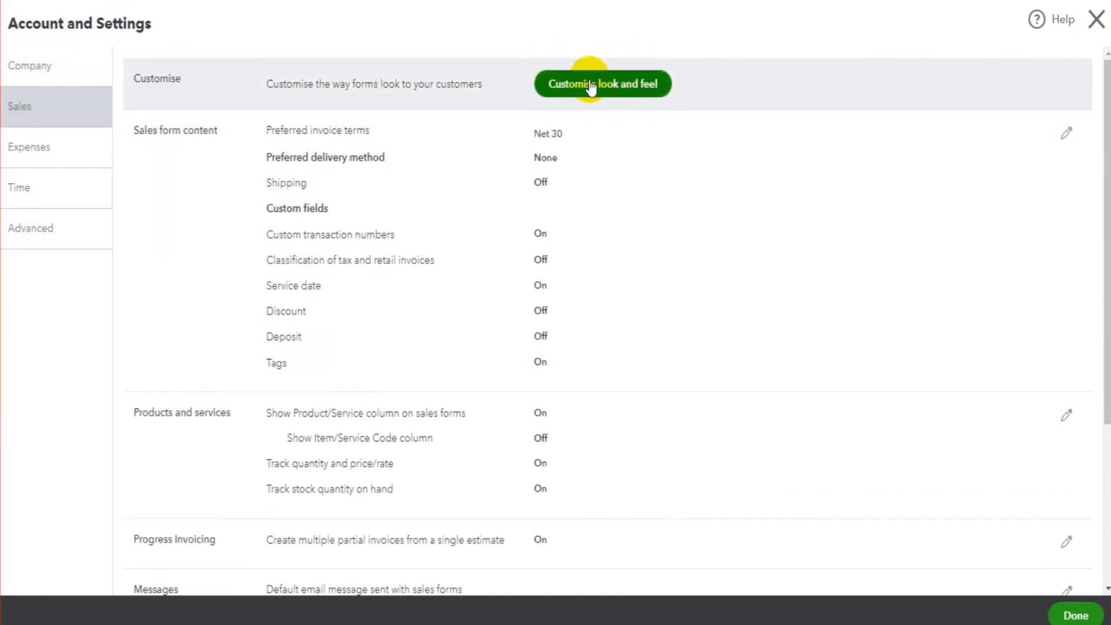
left_click(591, 84)
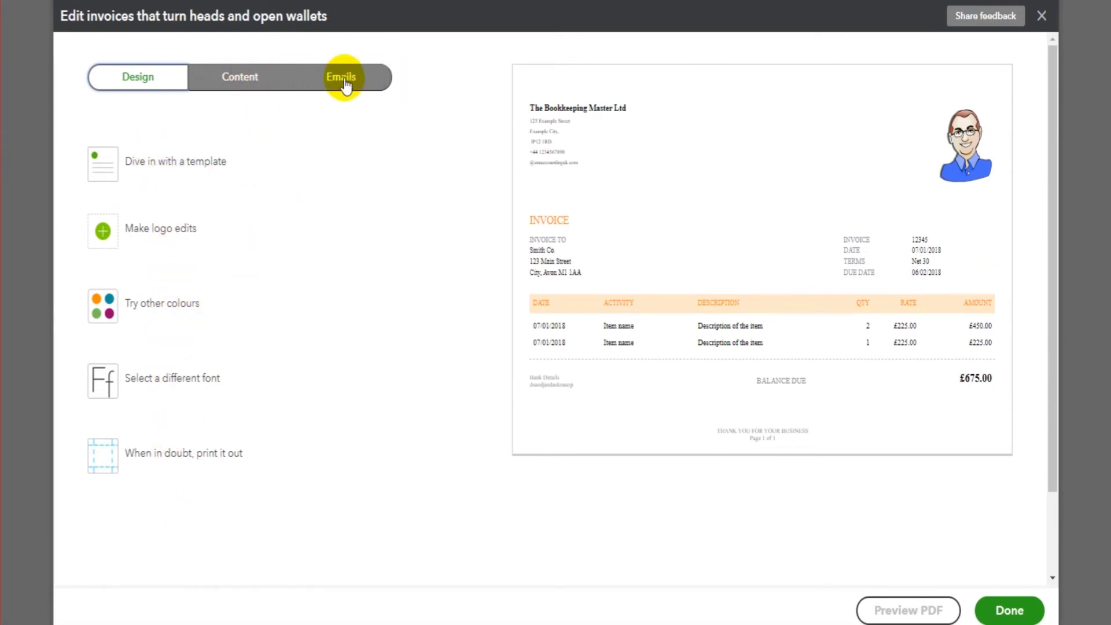
Compare the Bold, Friendly, Fresh and Airy classic invoice templates, and apply the Modern template
left_click(185, 162)
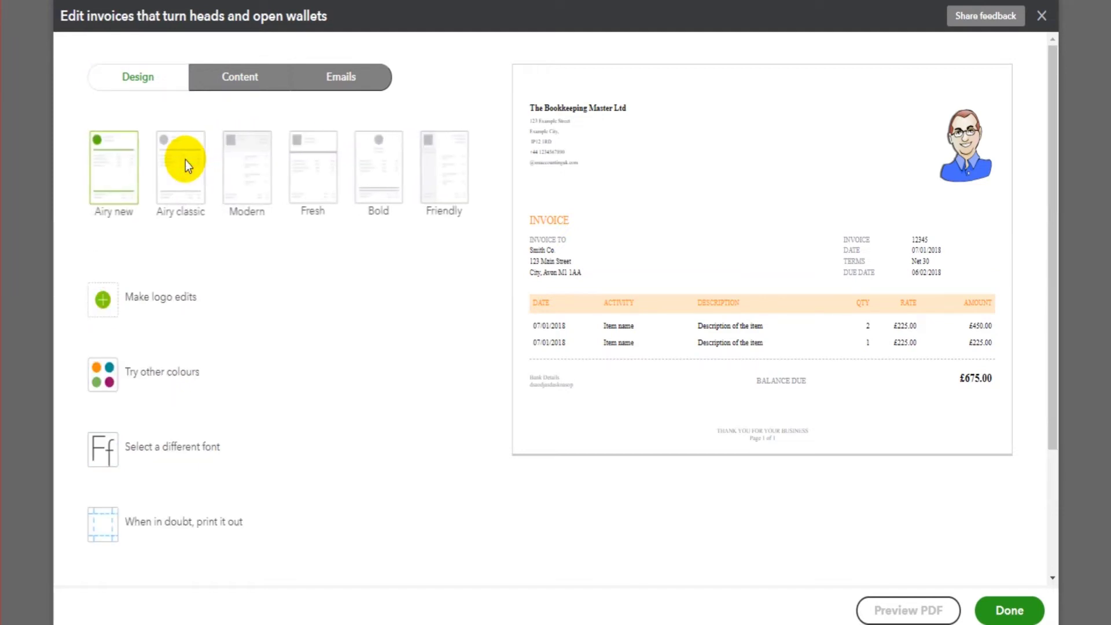
left_click(387, 168)
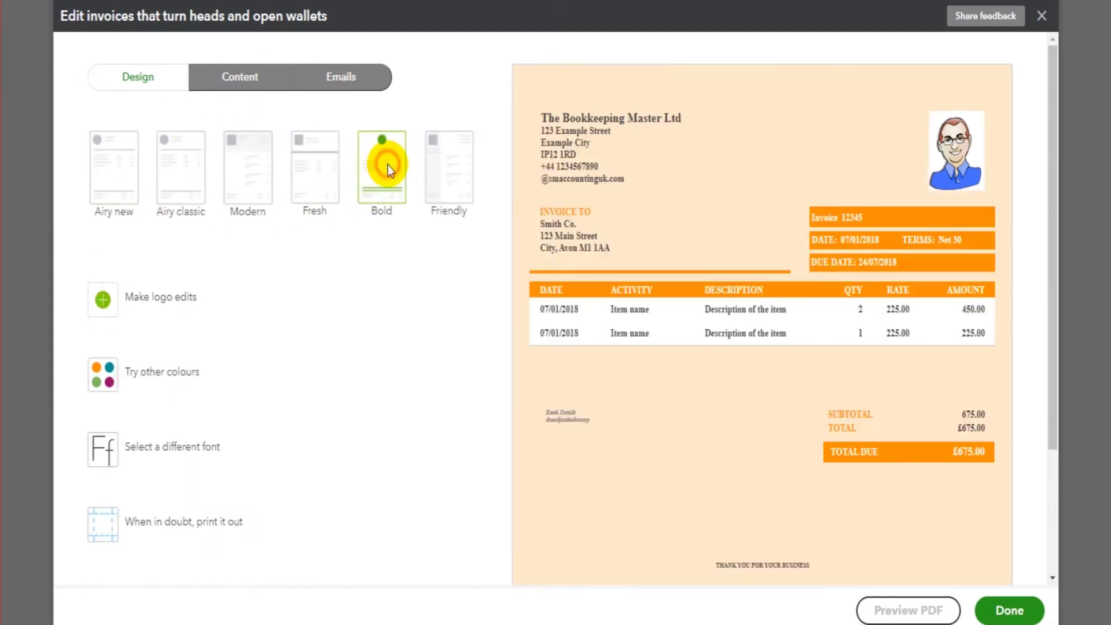
left_click(435, 174)
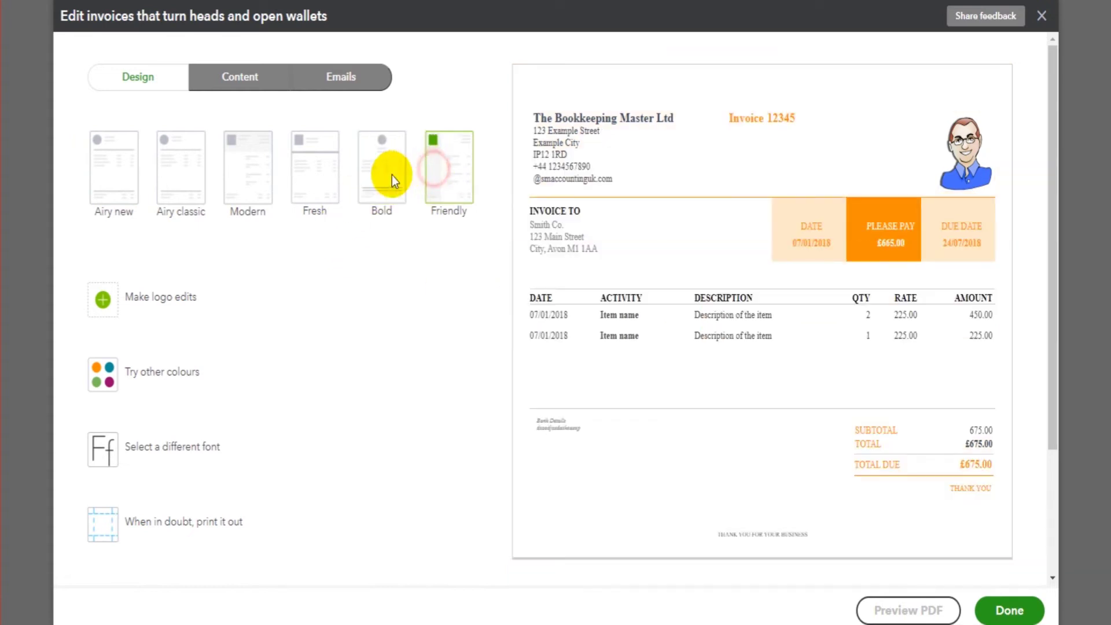
left_click(311, 172)
left_click(245, 172)
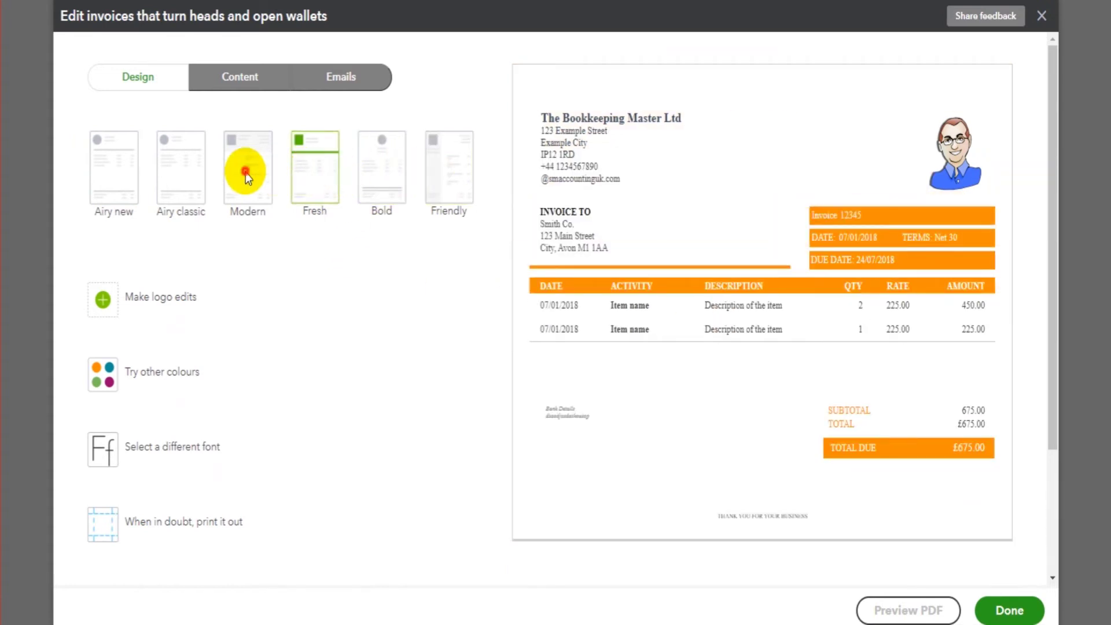
left_click(203, 172)
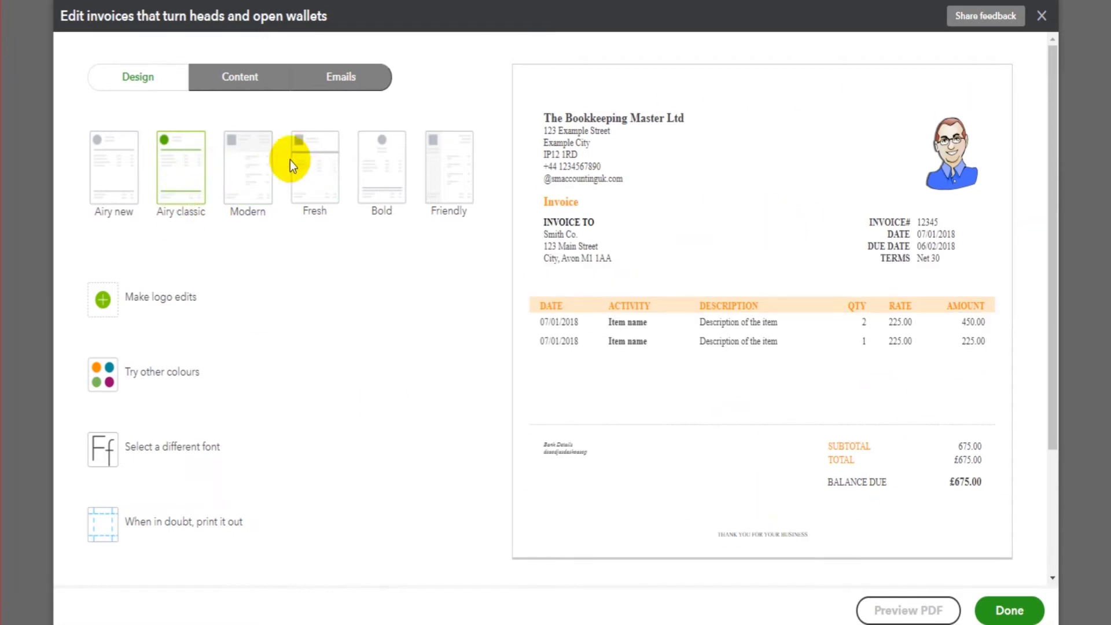
left_click(248, 162)
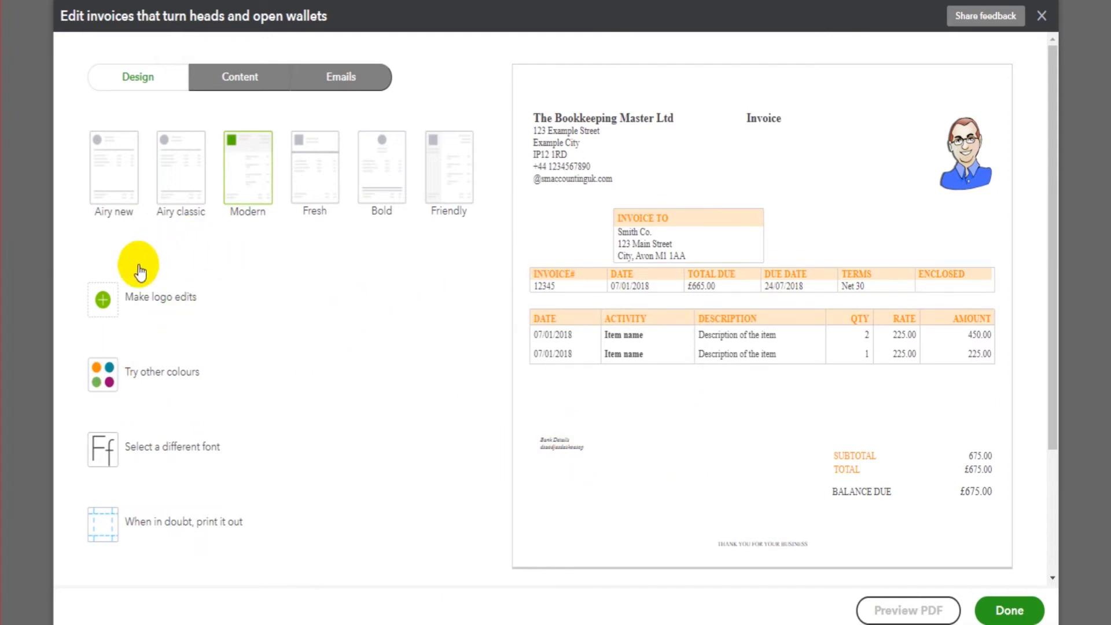
Set the invoice logo to small size with left placement, and change the template colour to dark blue #202e5a
left_click(154, 295)
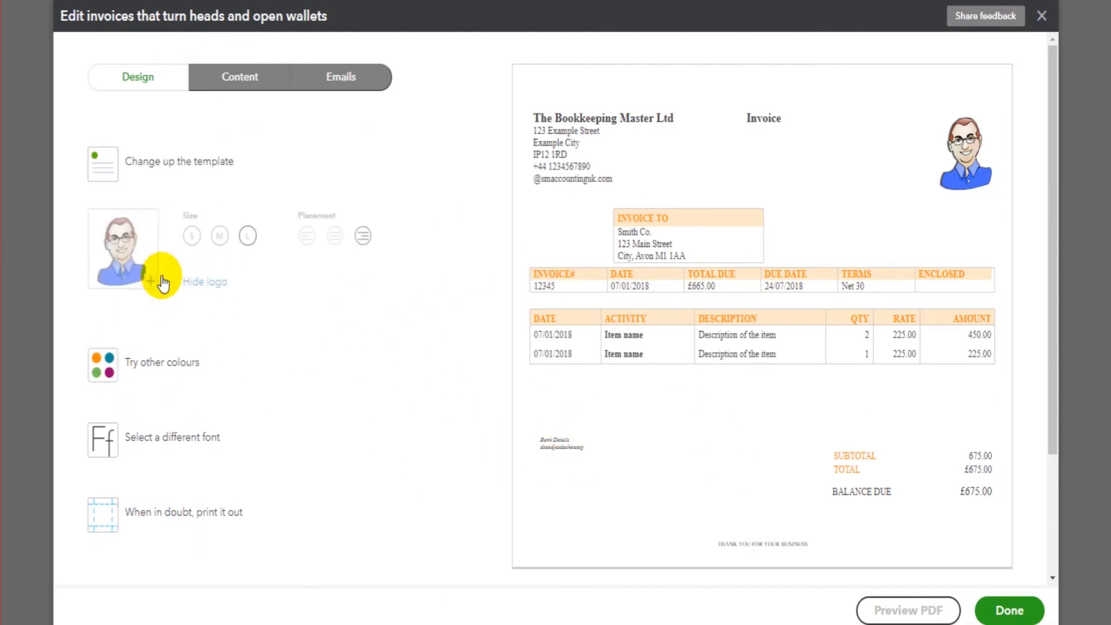
left_click(192, 236)
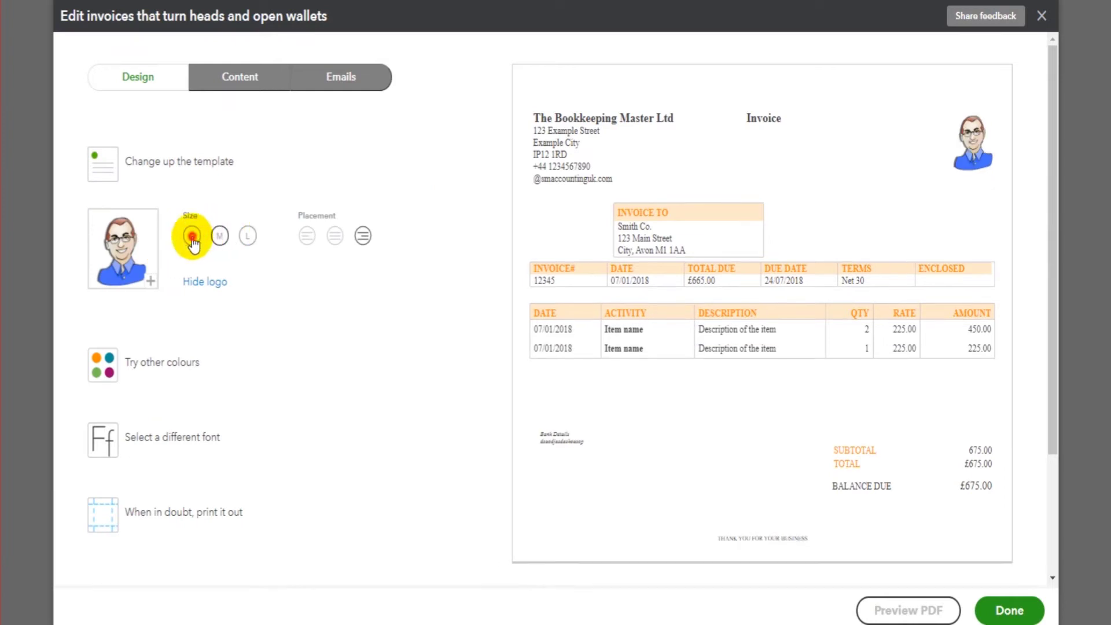
left_click(335, 236)
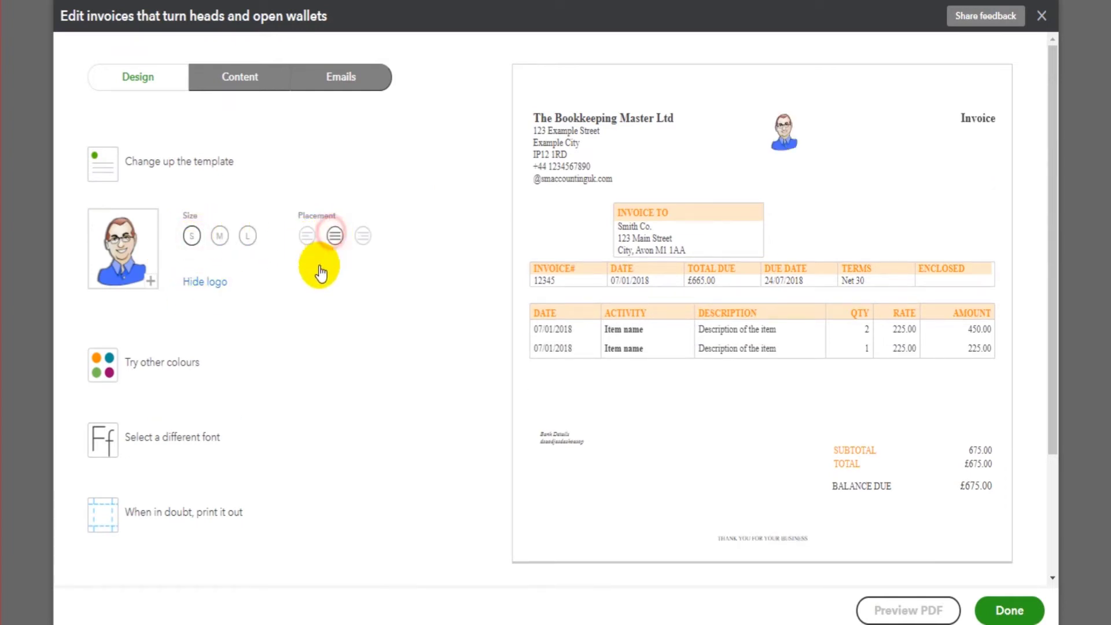
left_click(307, 235)
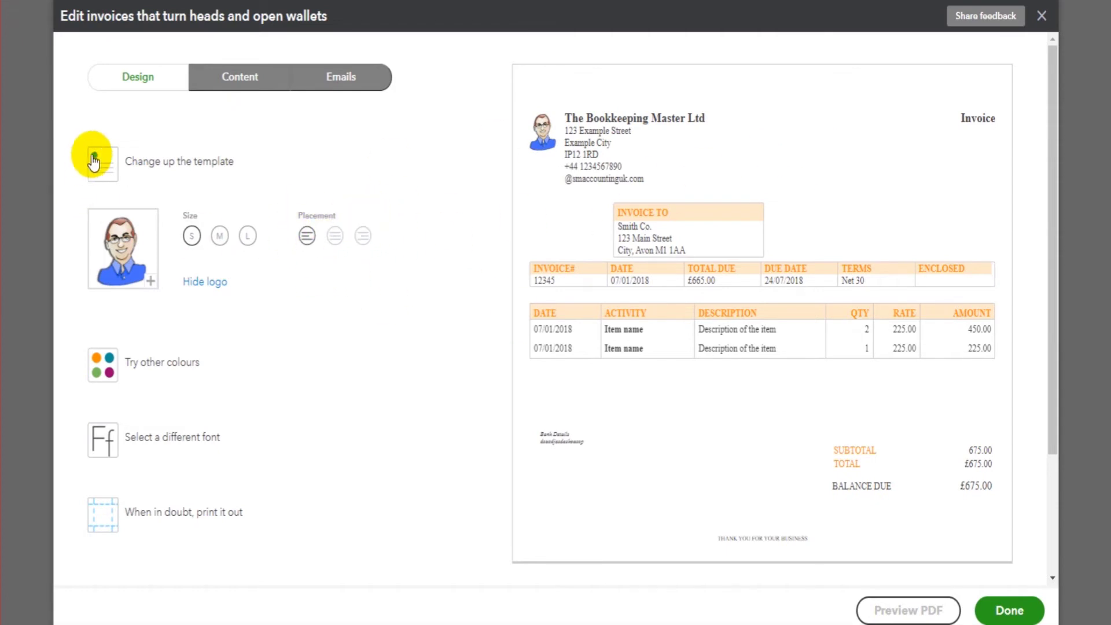
left_click(185, 377)
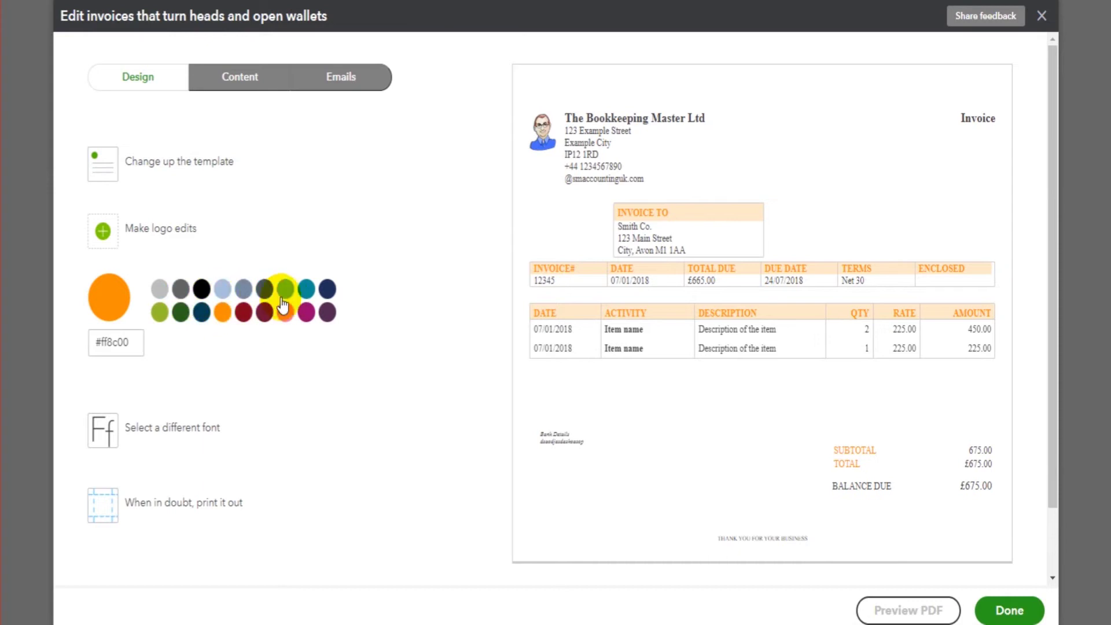
left_click(327, 288)
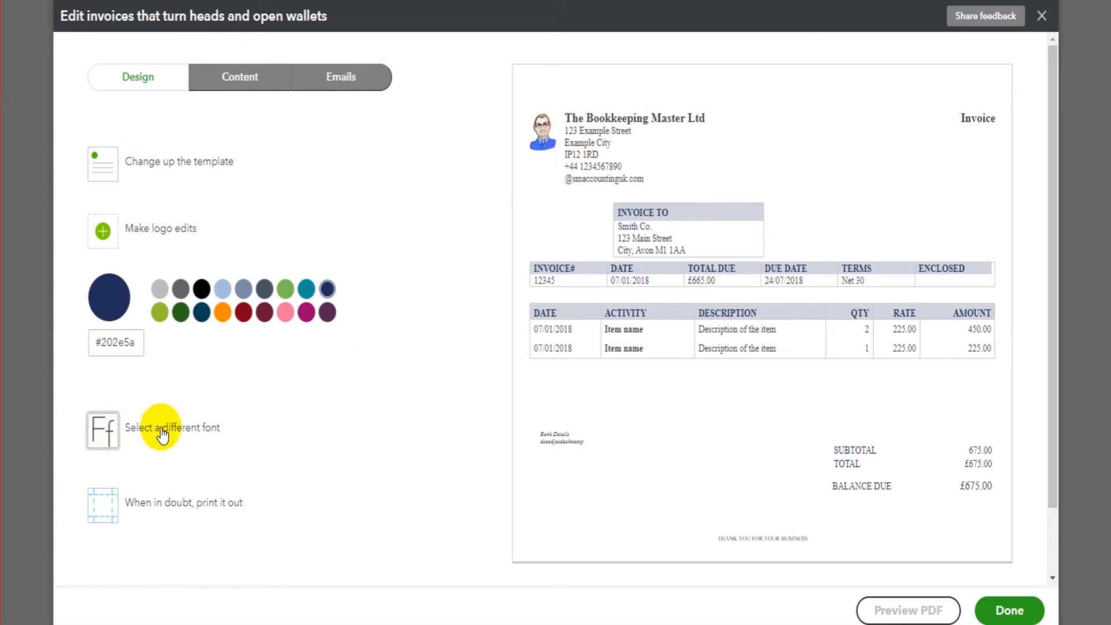
Set the invoice font to Helvetica at 10pt
left_click(193, 433)
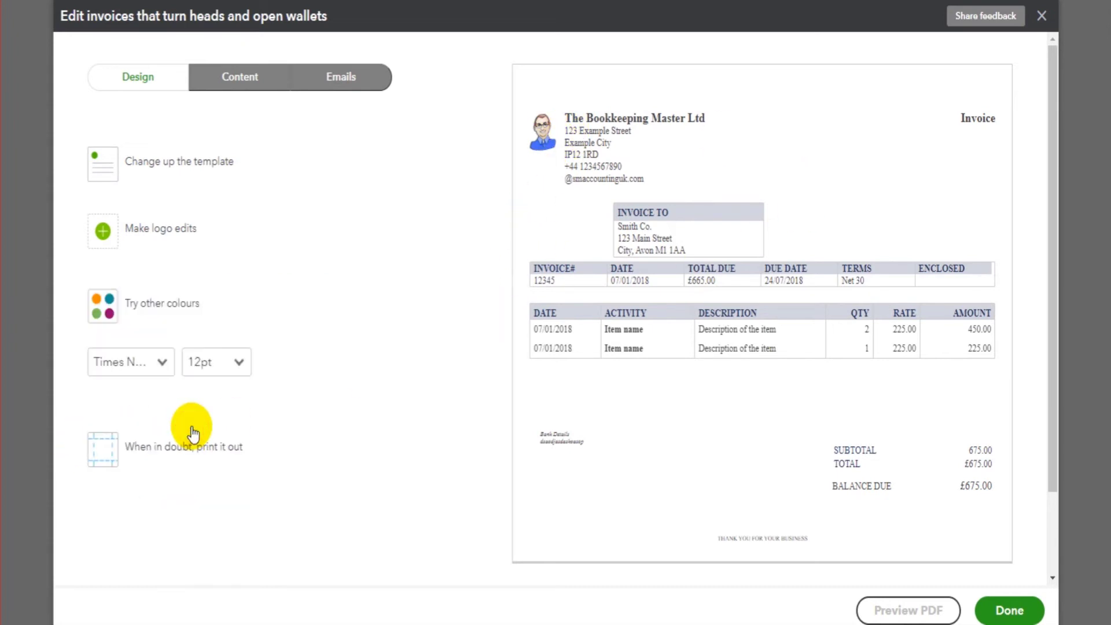
left_click(154, 363)
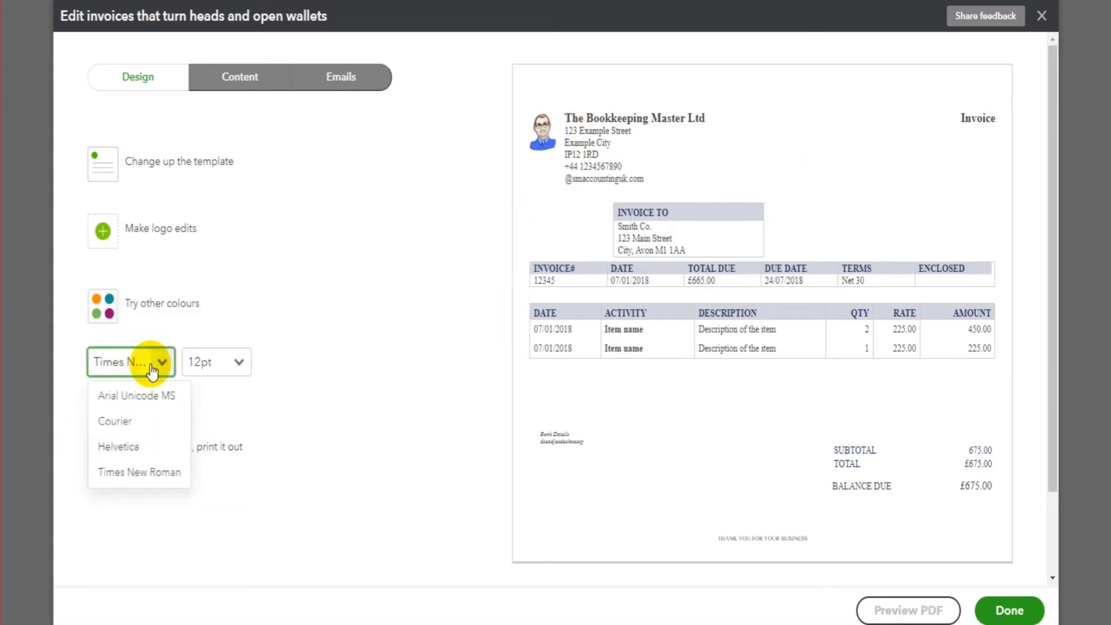
left_click(154, 451)
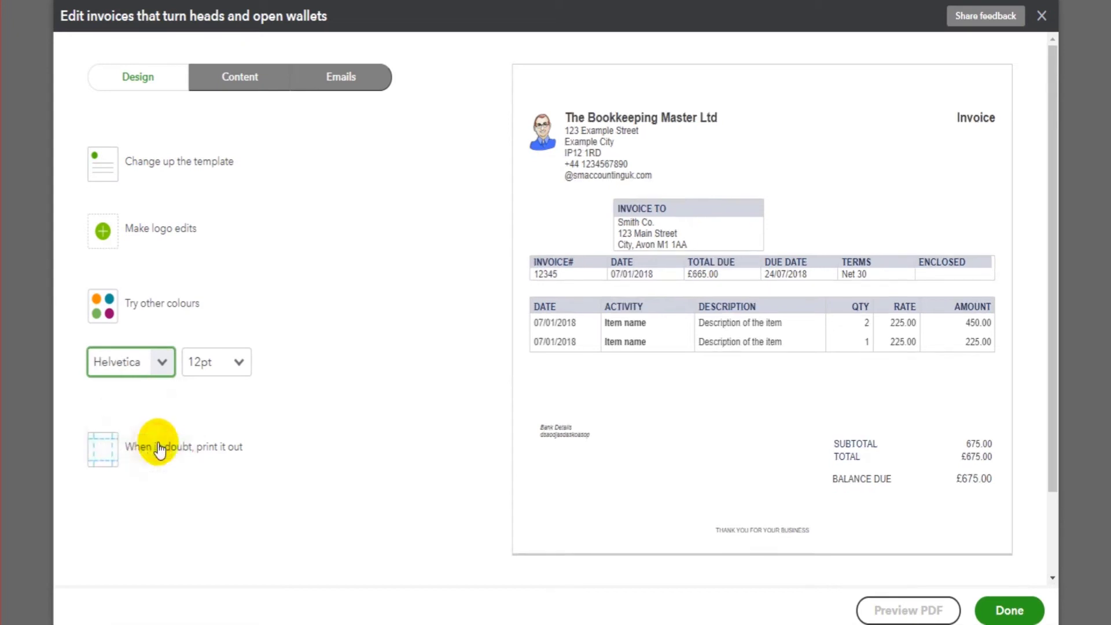
left_click(242, 361)
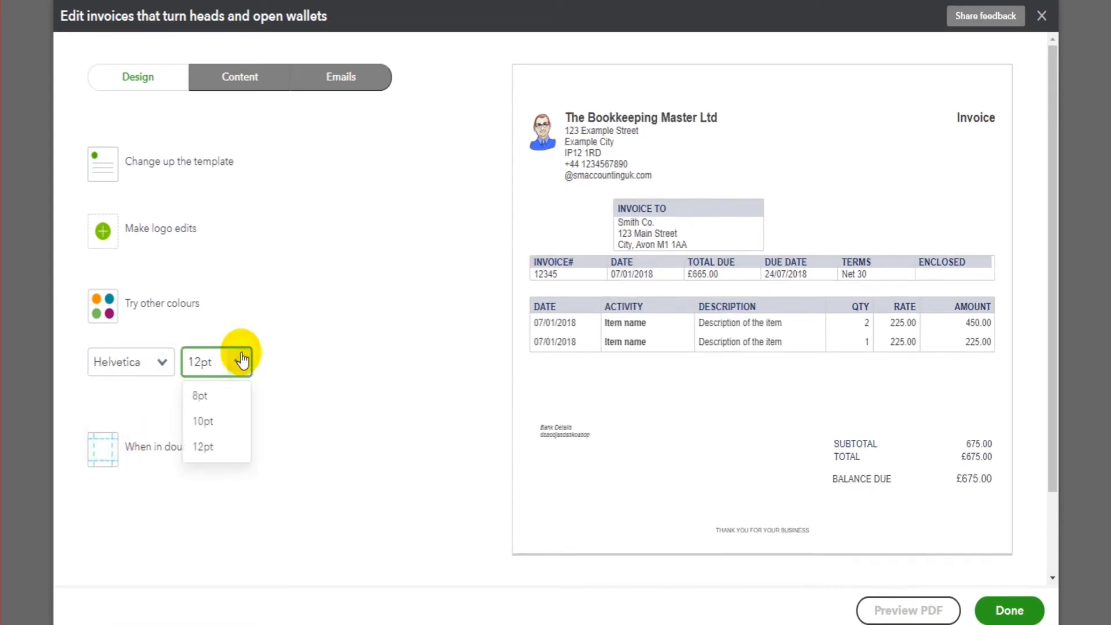
left_click(222, 420)
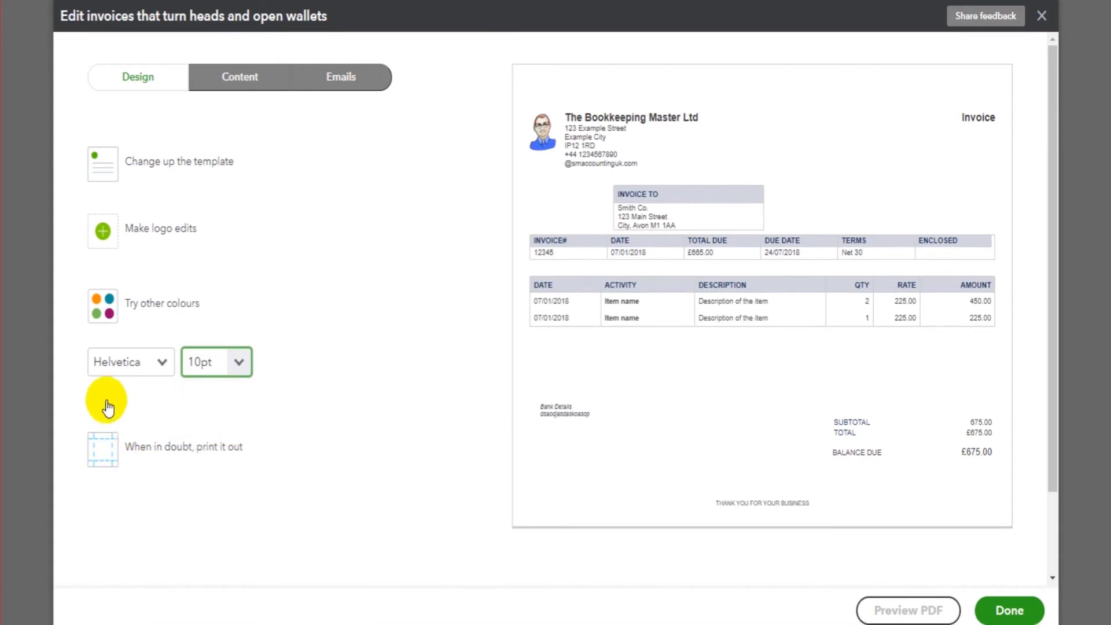
Set the invoice font to Arial Unicode MS at 12pt
left_click(123, 370)
left_click(130, 395)
left_click(235, 366)
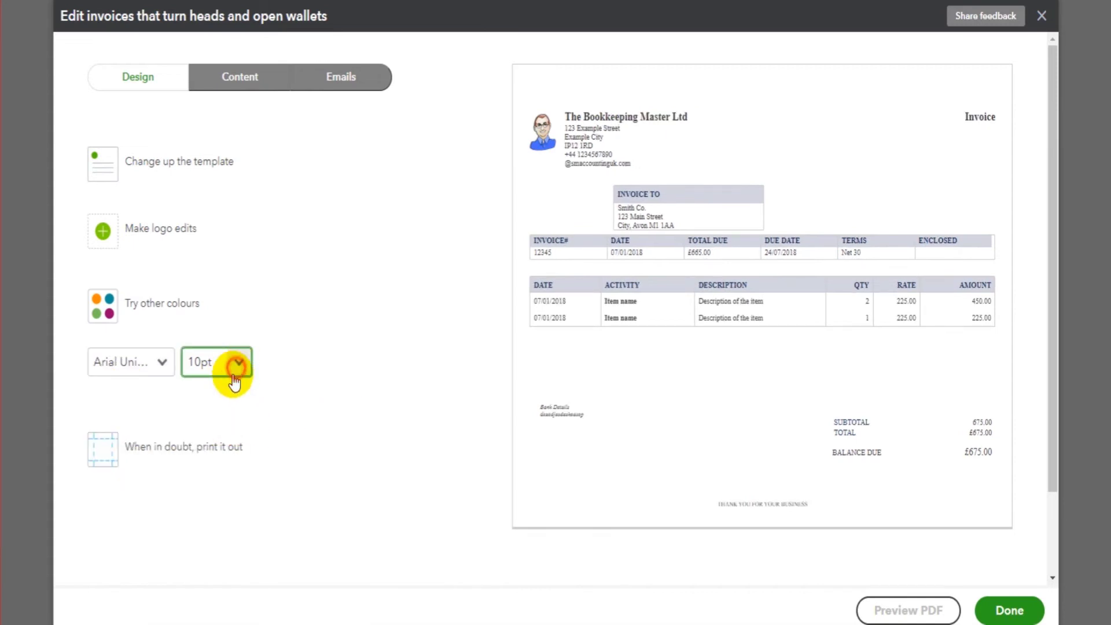
left_click(209, 446)
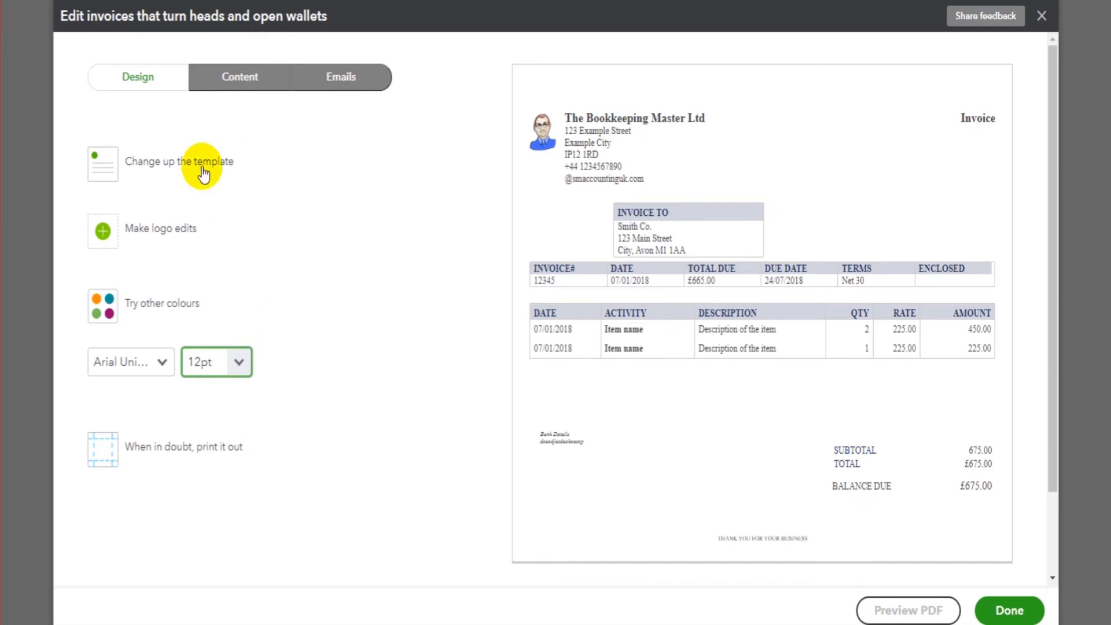
In the invoice footer content, set the footer text to 12pt and change it to "THANK YOU FOR YOUR BUSINESS!!!"
left_click(250, 89)
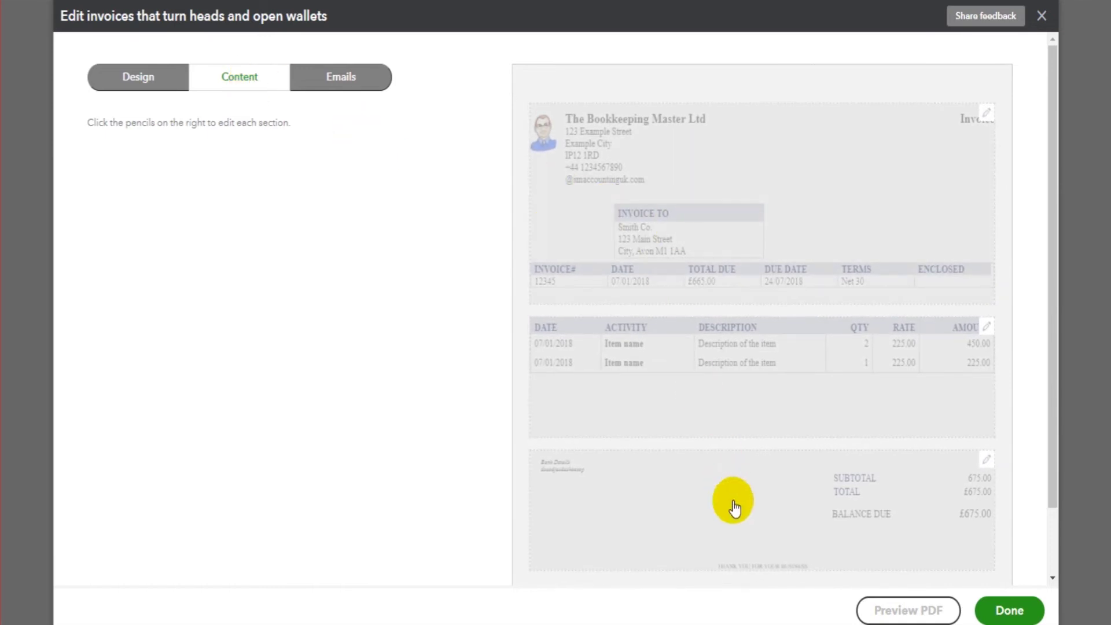
left_click(633, 543)
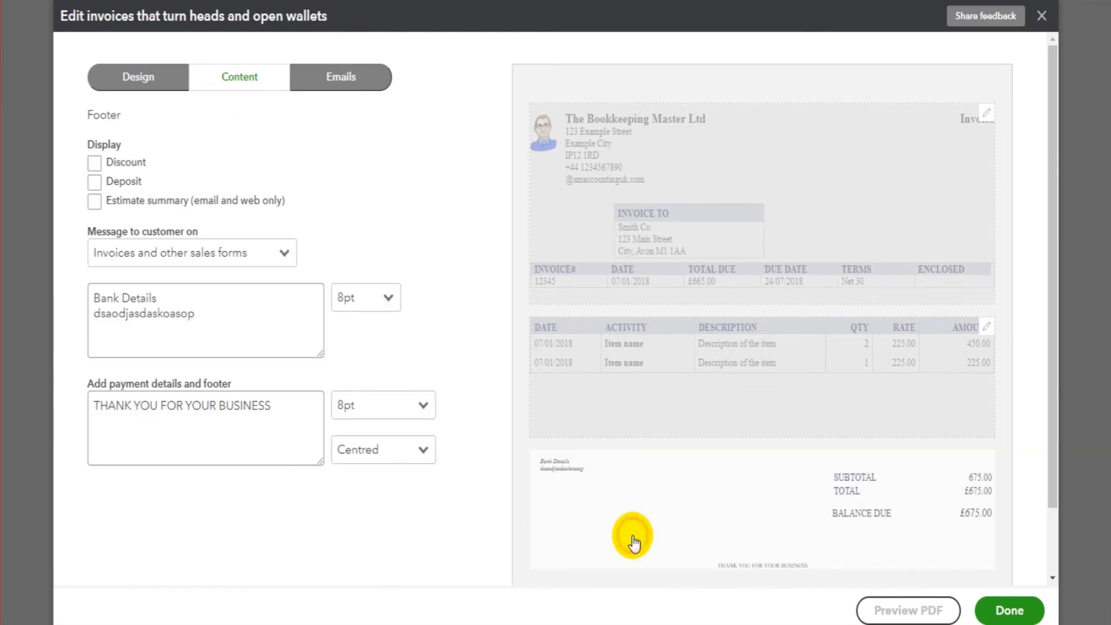
left_click(177, 315)
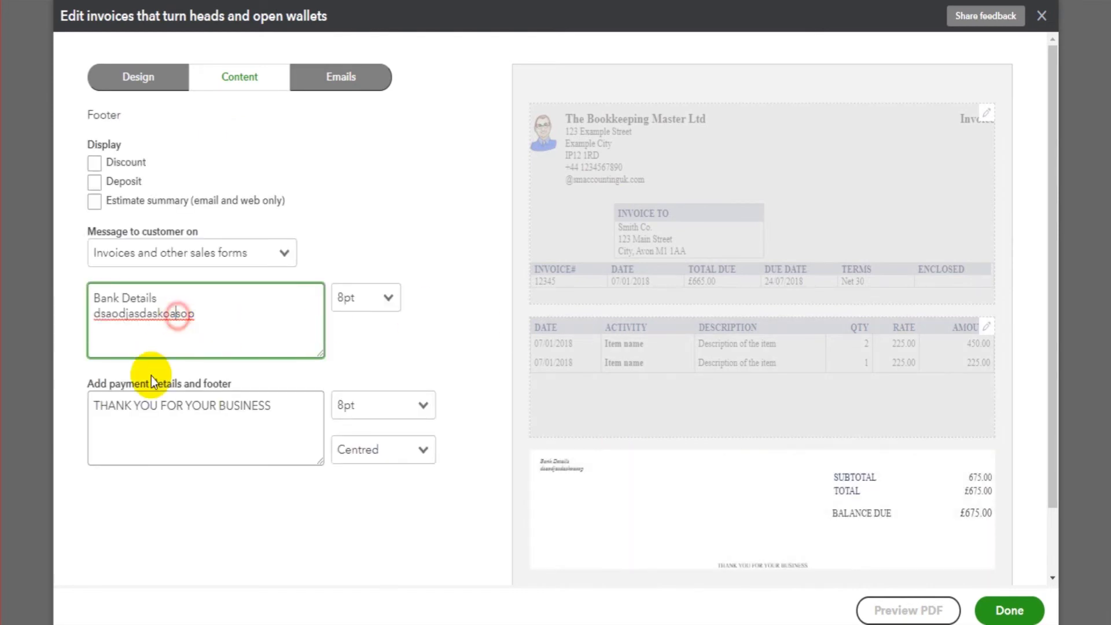
triple_click(272, 405)
left_click(219, 400)
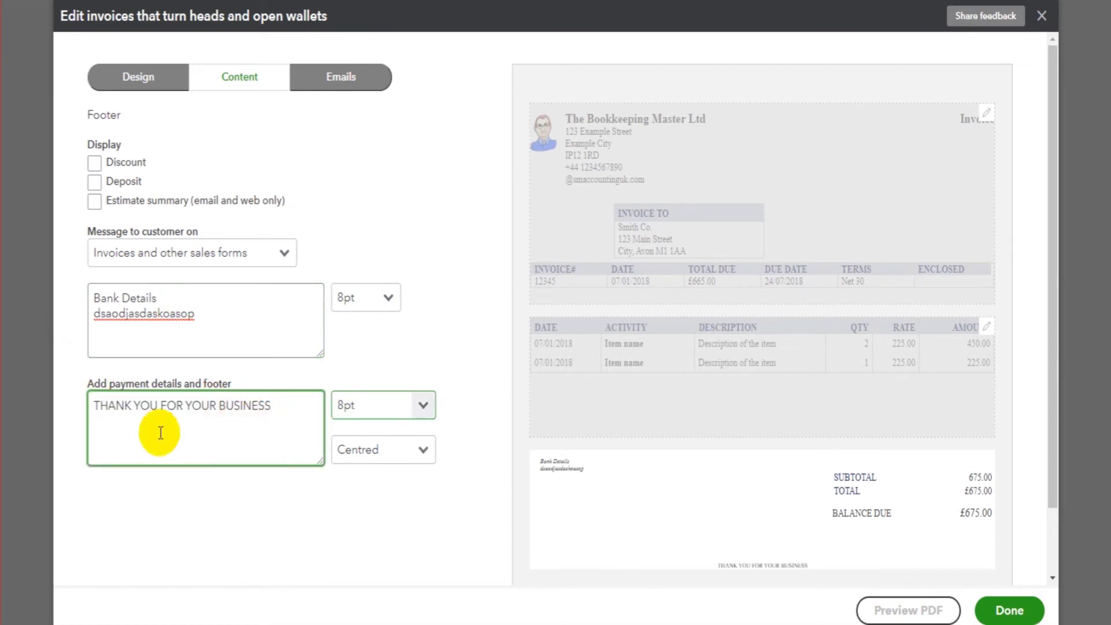
left_click(410, 411)
left_click(355, 489)
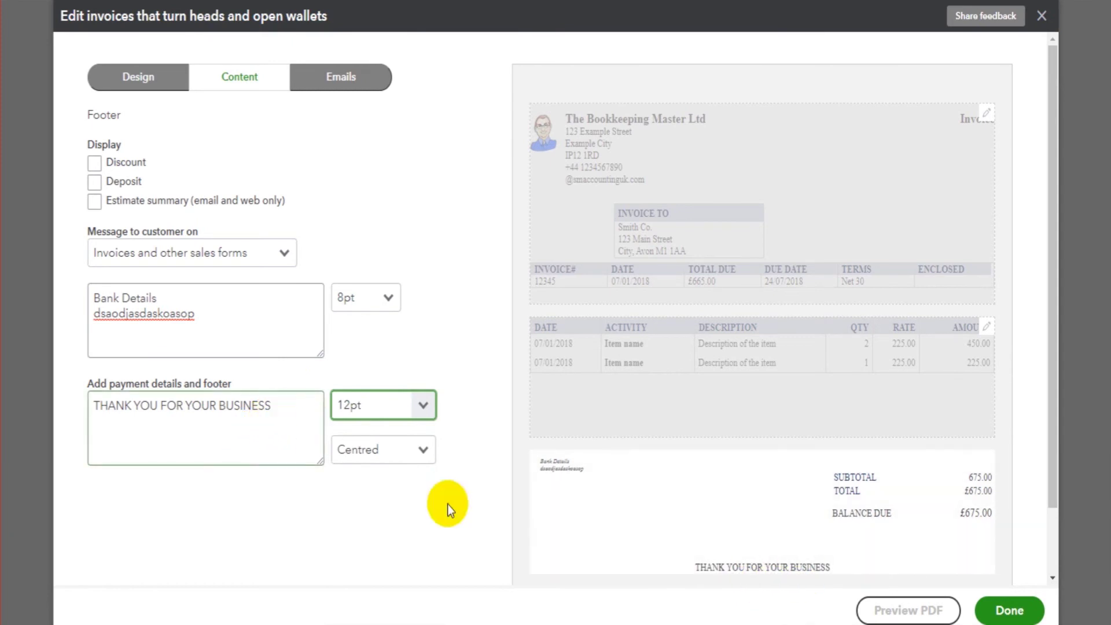
left_click(281, 408)
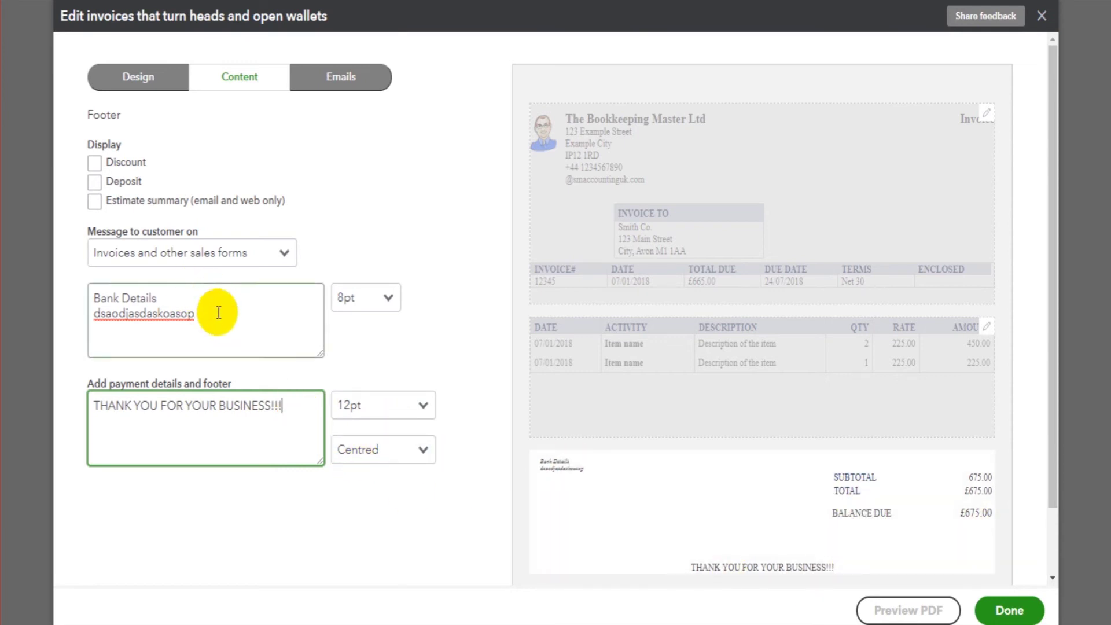
Set the font size of the bank details message to the customer to 12pt
left_click_drag(218, 314, 68, 321)
left_click(389, 298)
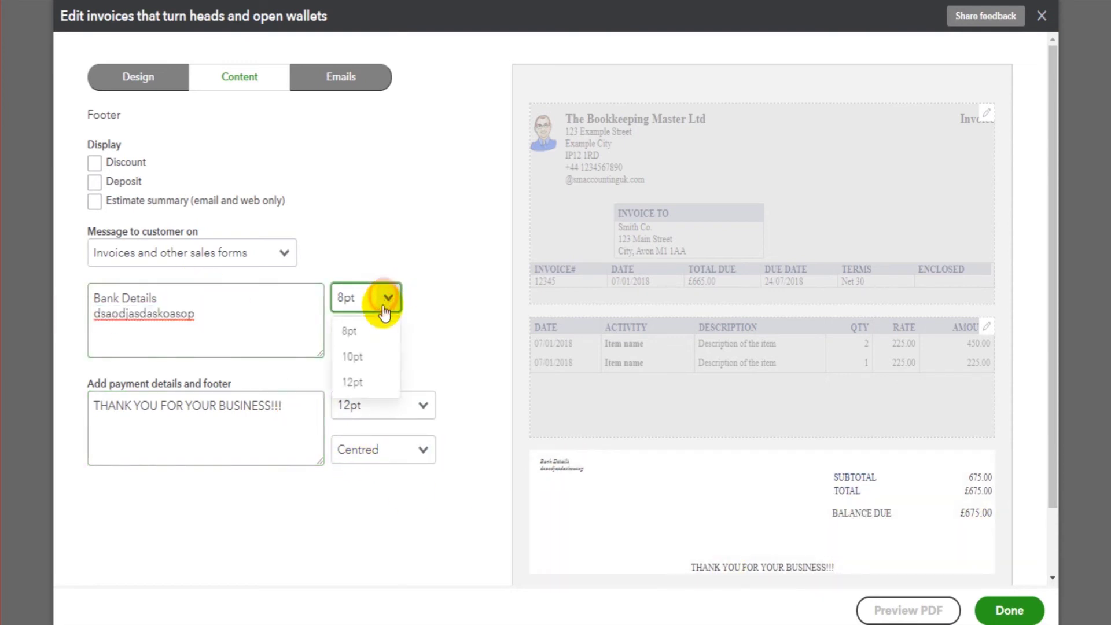
left_click(359, 379)
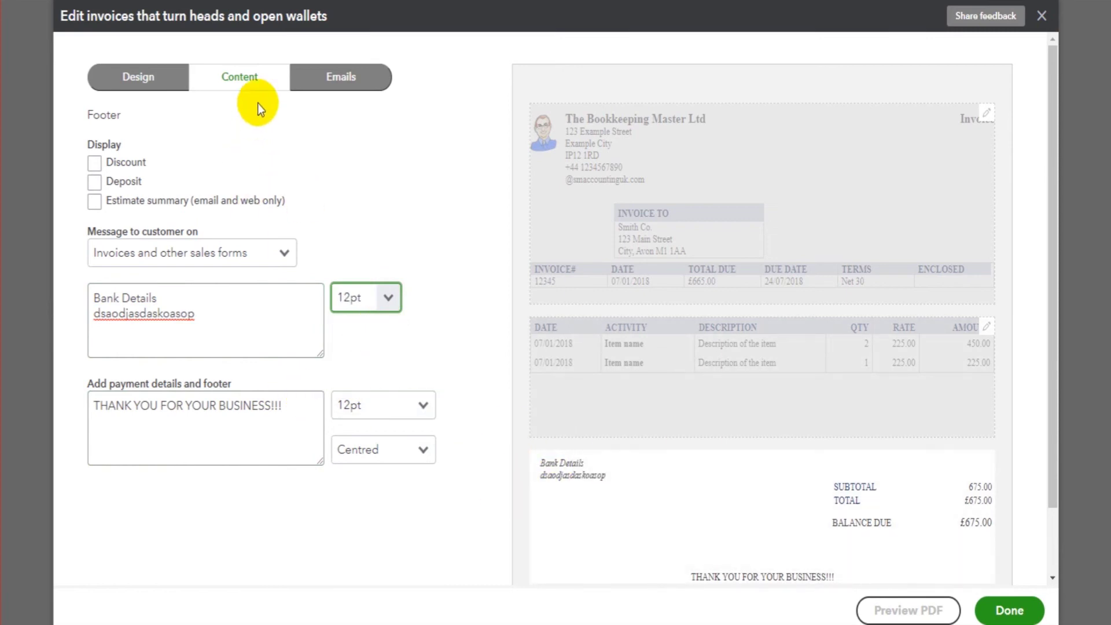
Look over the invoice email settings, and finish the template customisation and the account settings
left_click(341, 78)
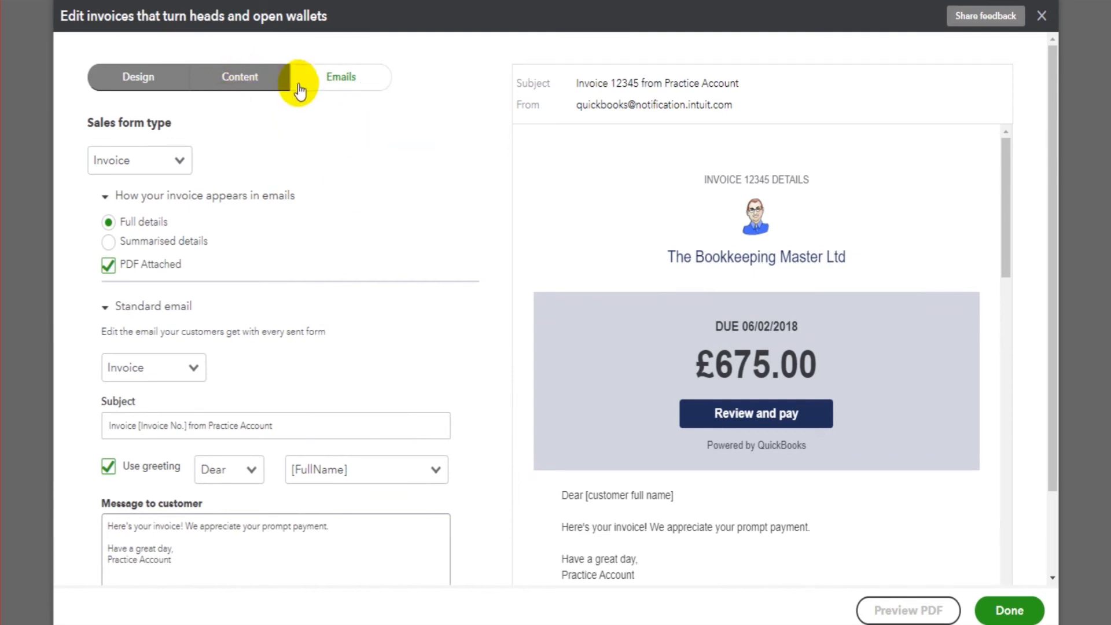
left_click(261, 86)
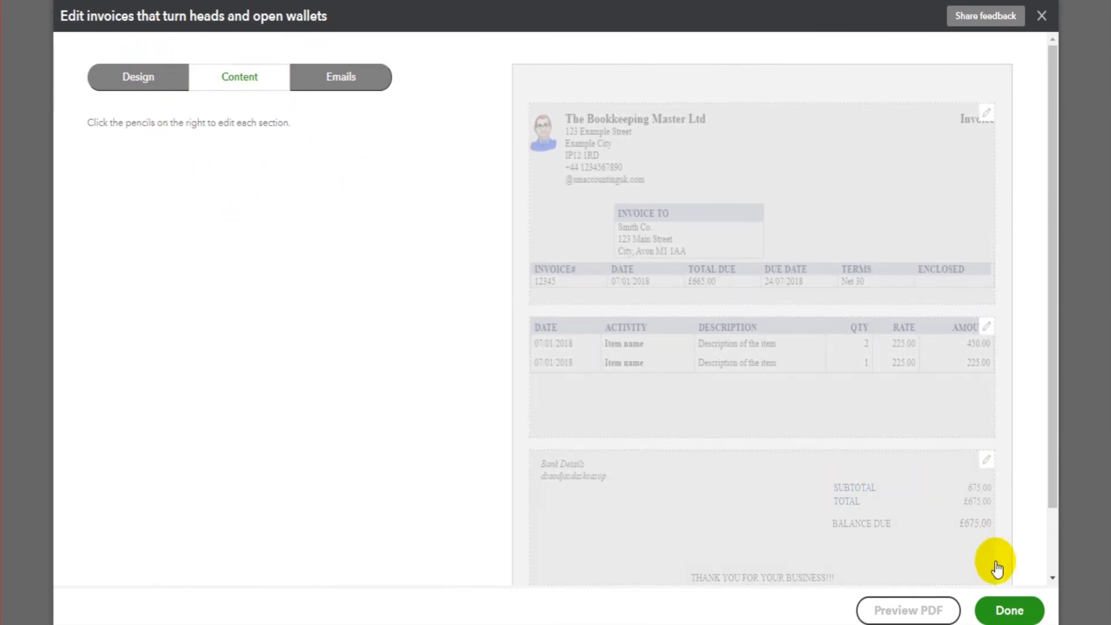
left_click(993, 612)
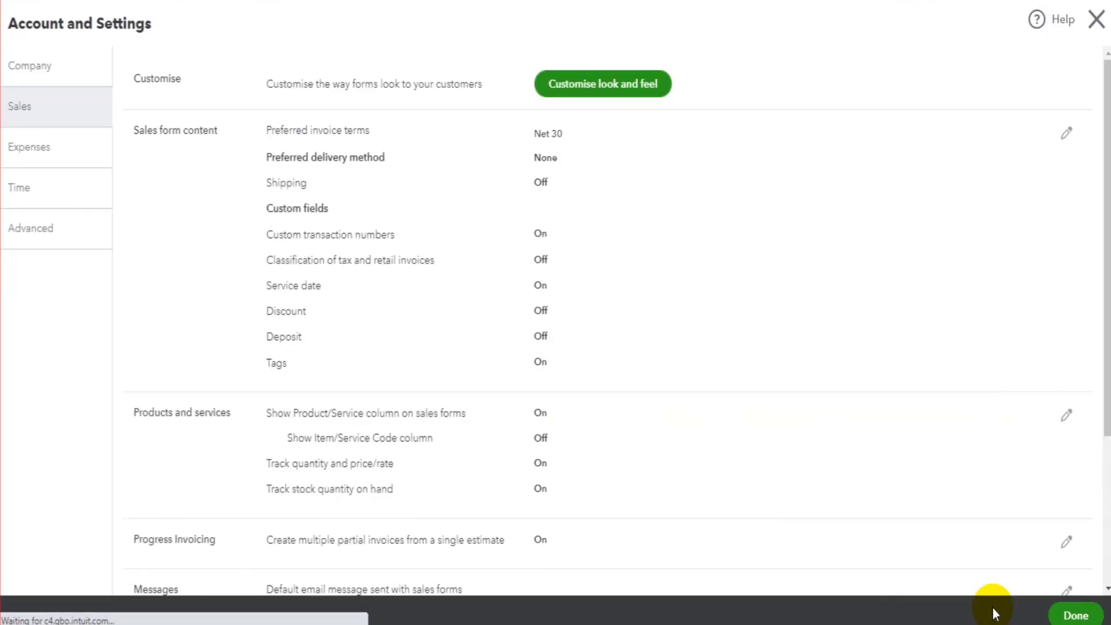
left_click(1072, 613)
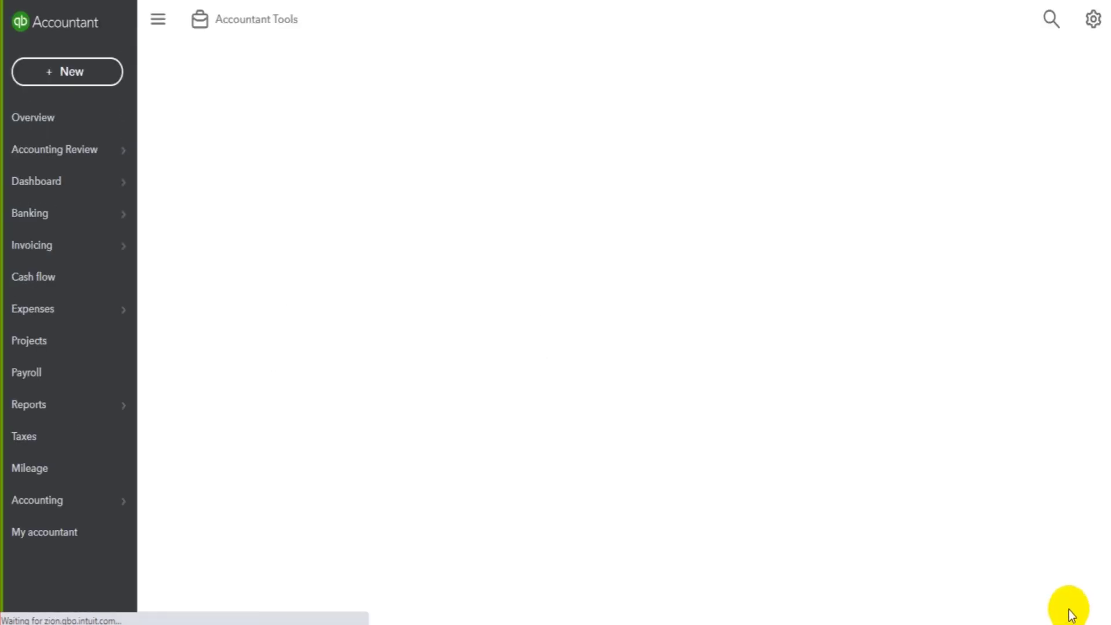
Open the existing invoice of Example Customer 1 and bring up its print preview
left_click(37, 245)
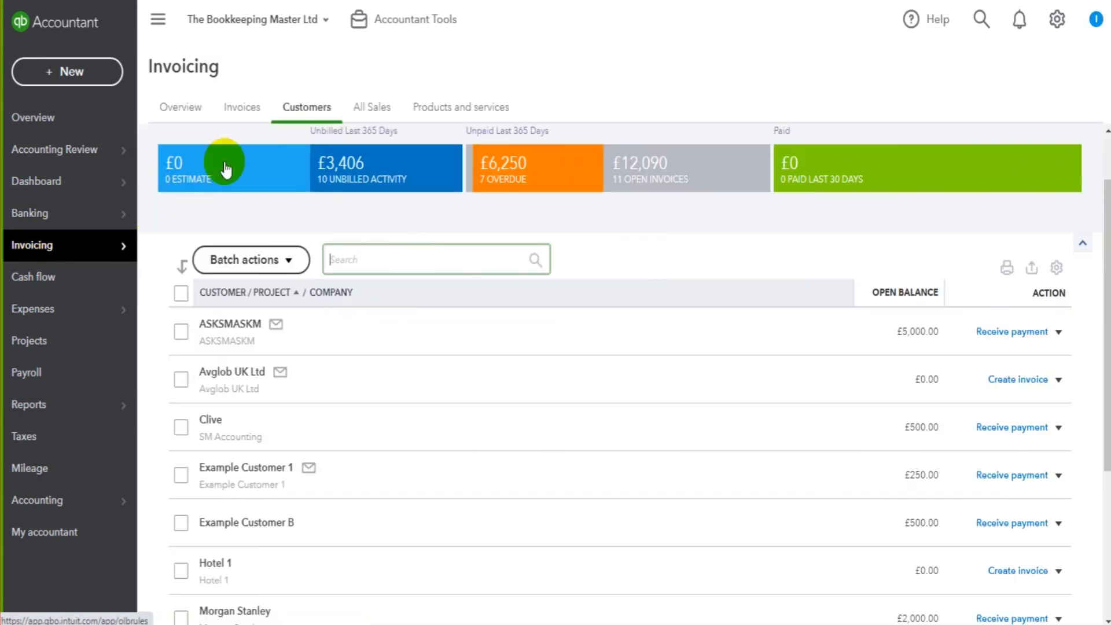
left_click(265, 470)
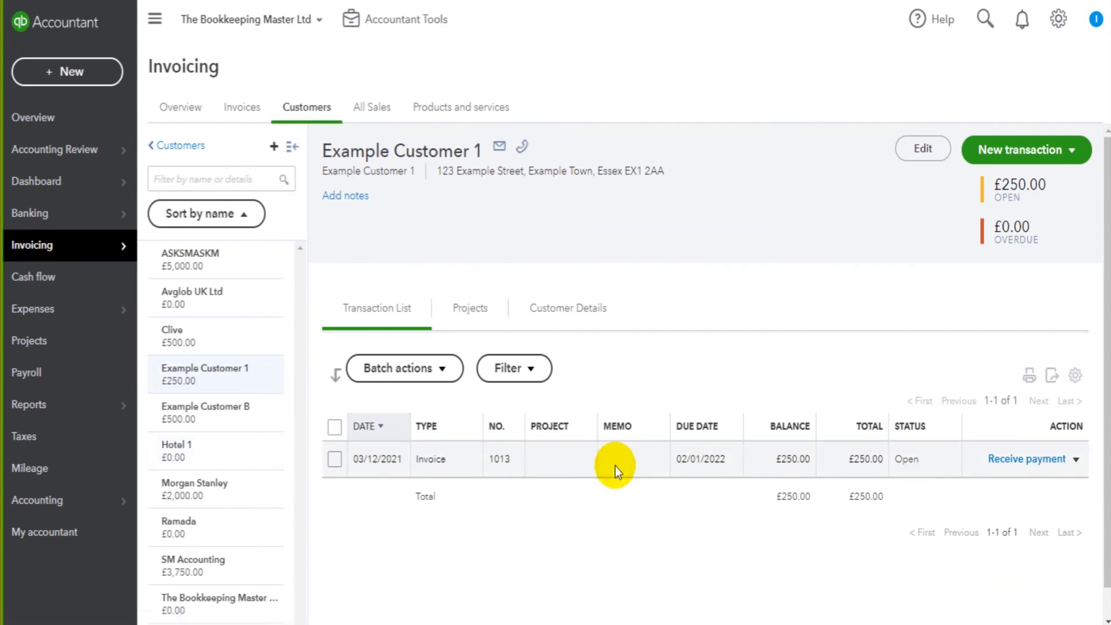
left_click(615, 466)
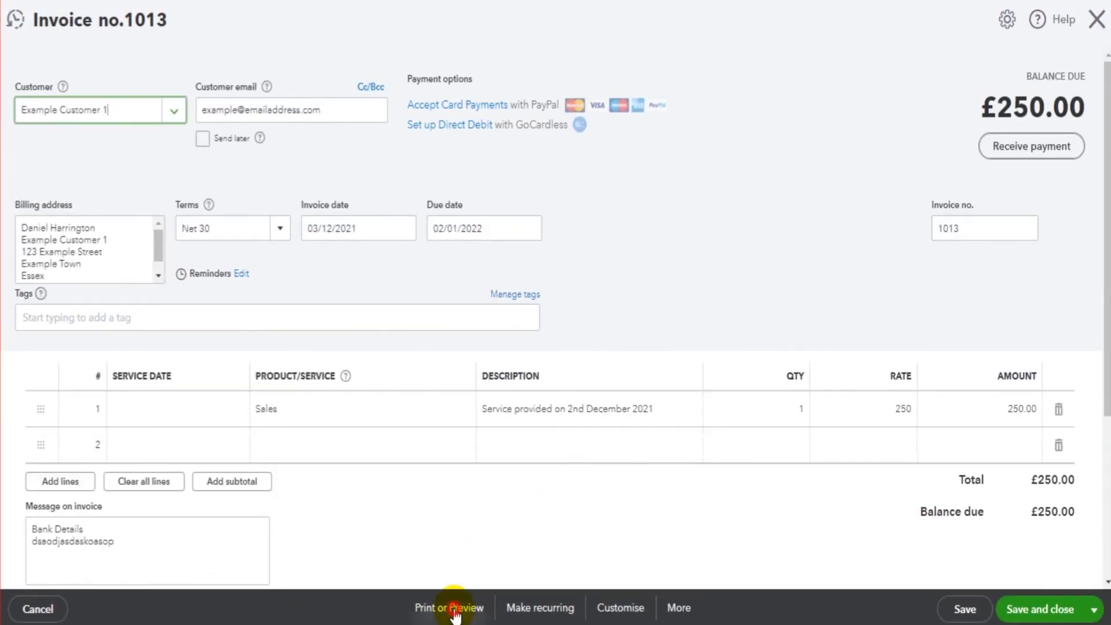
left_click(455, 608)
left_click(454, 528)
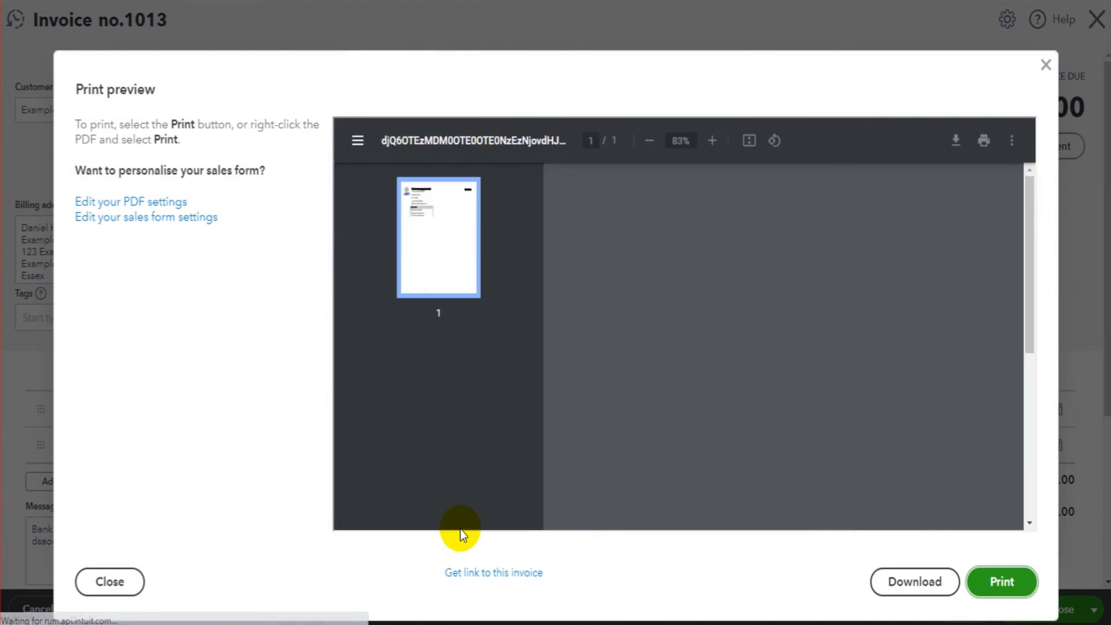
Examine the customised invoice from header to footer in the print preview, and close the preview and the invoice
scroll(650, 394, "down", 3)
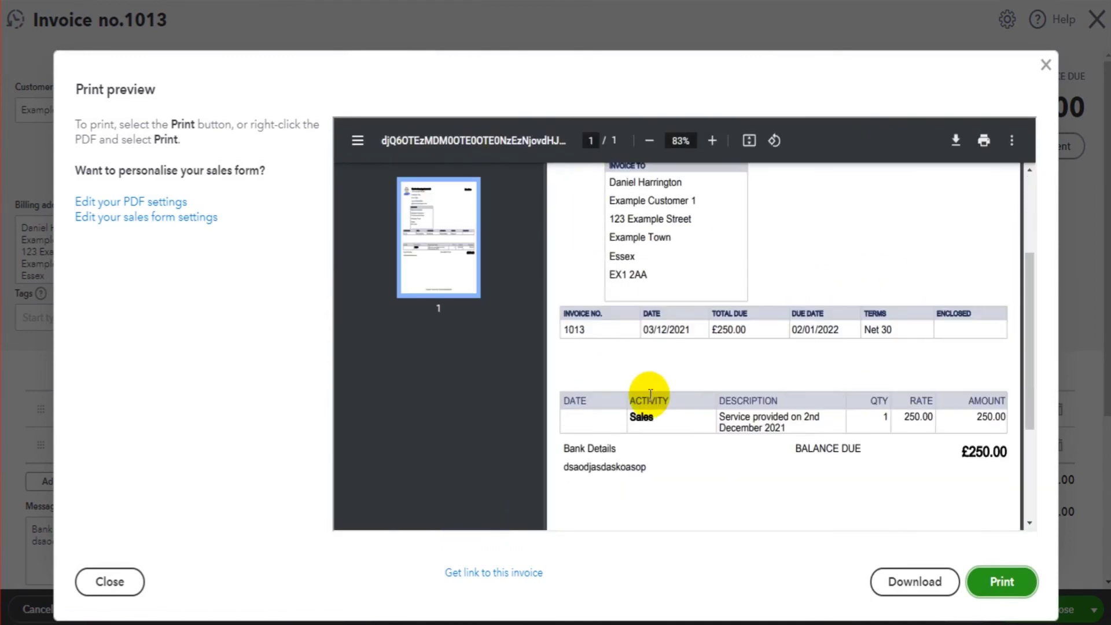
scroll(657, 408, "down", 3)
scroll(657, 409, "up", 6)
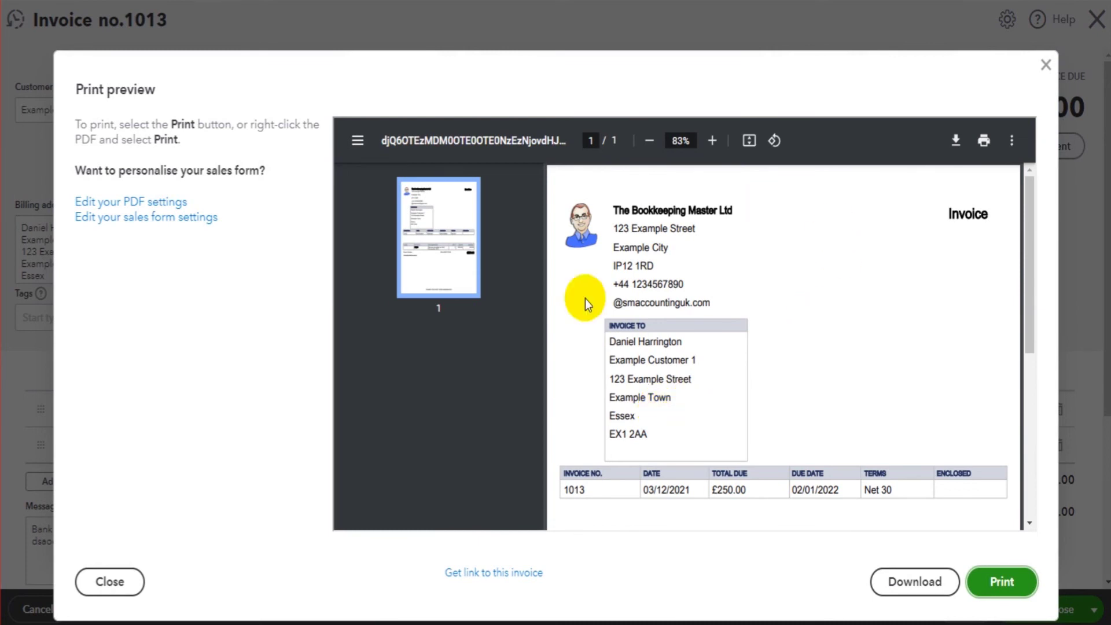
scroll(745, 374, "down", 5)
scroll(748, 364, "up", 3)
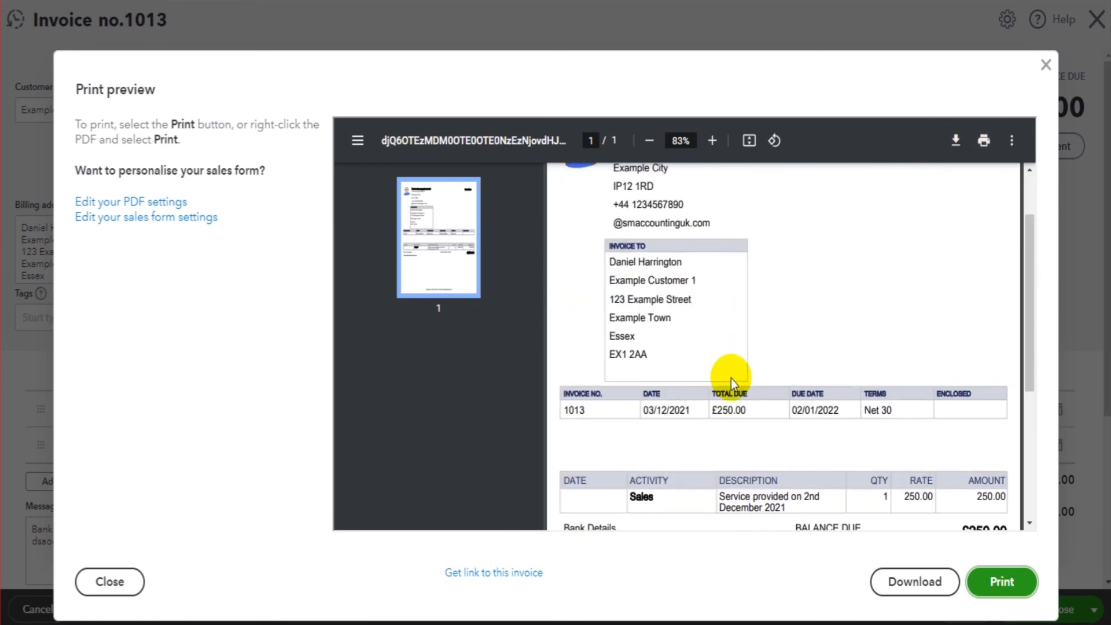
scroll(731, 378, "up", 2)
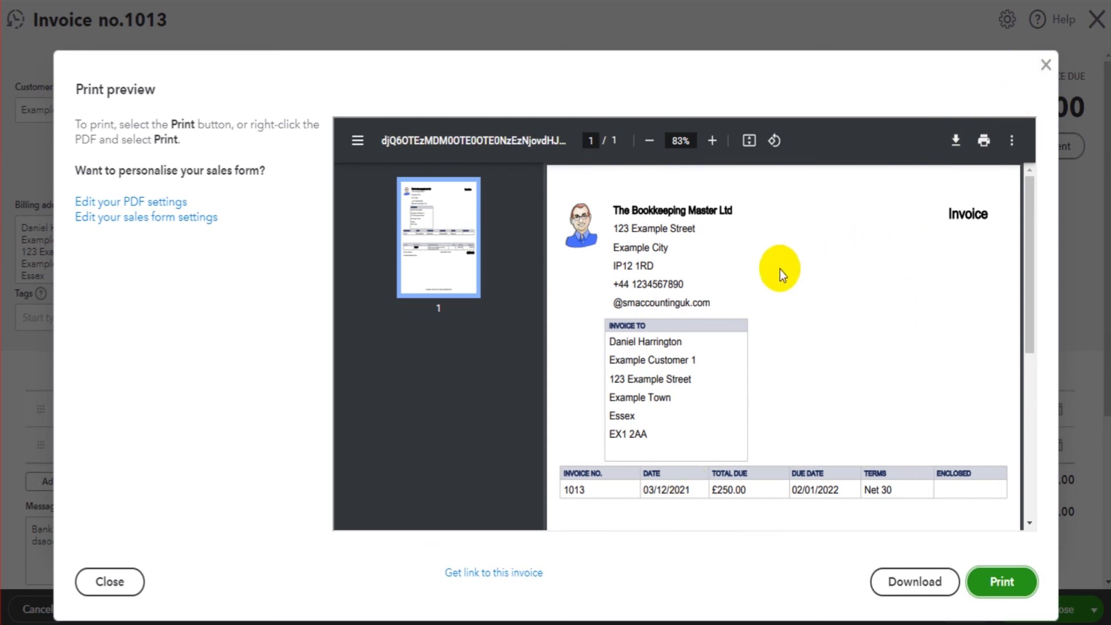
scroll(796, 295, "down", 5)
scroll(796, 295, "up", 5)
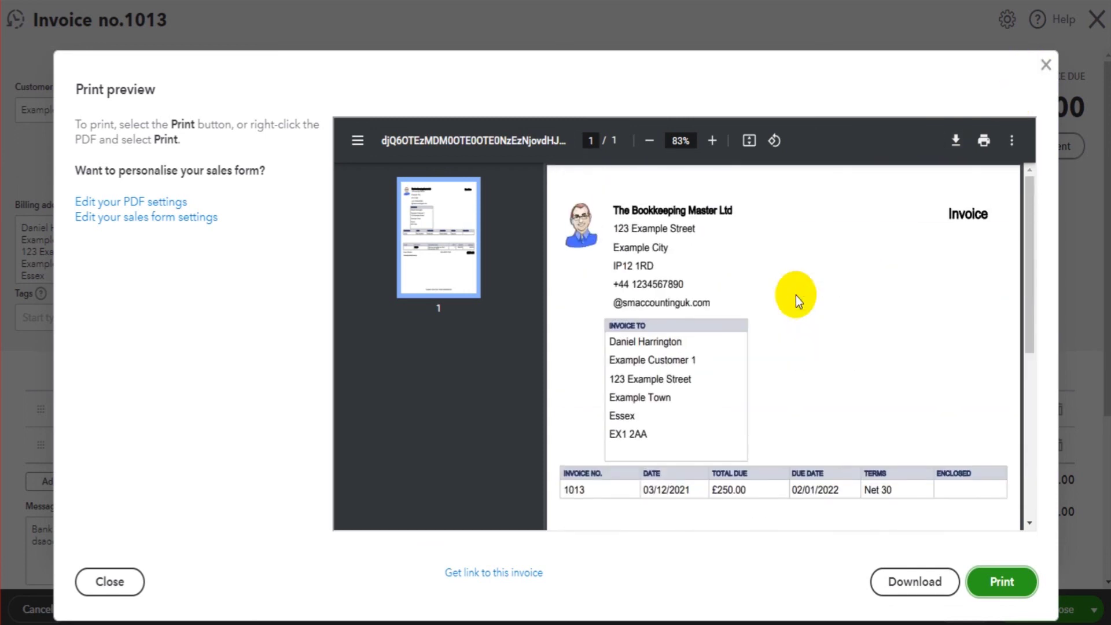
left_click(1046, 65)
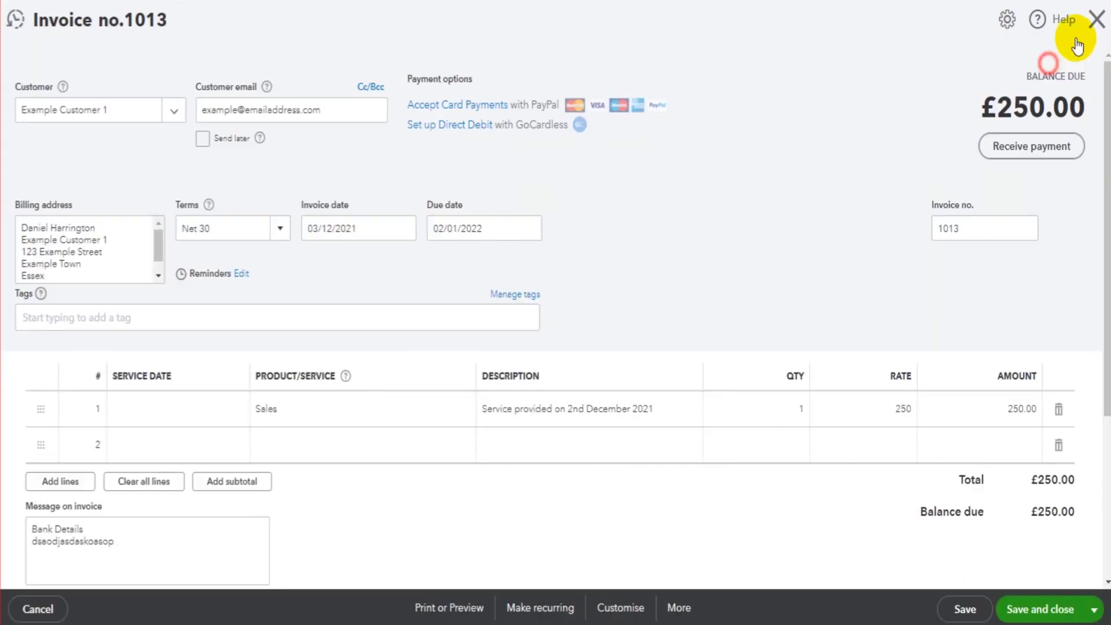
left_click(1094, 22)
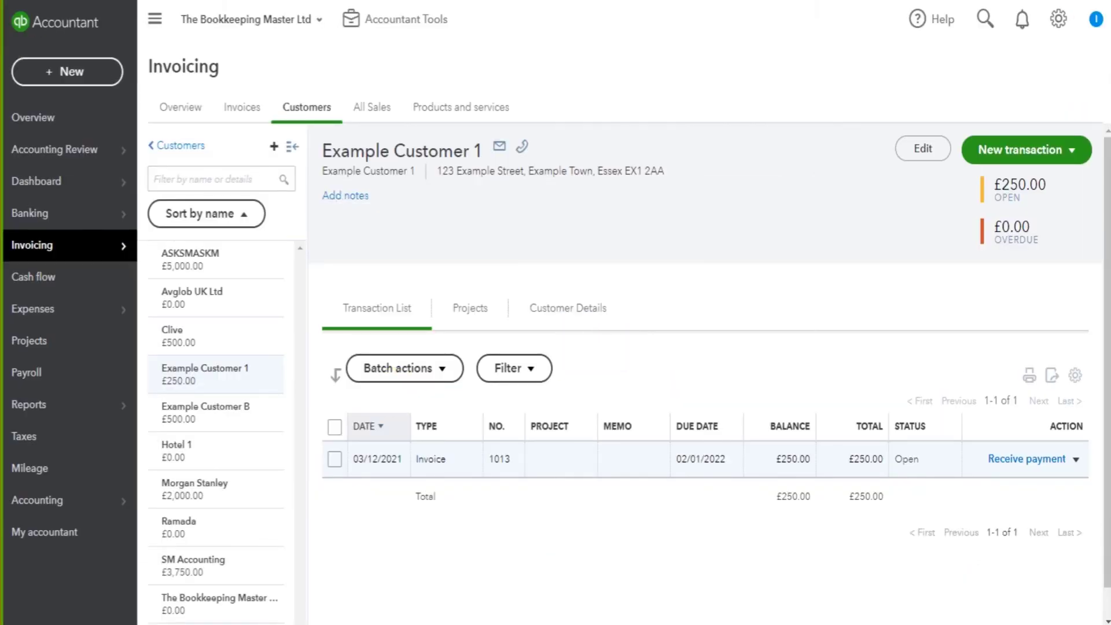